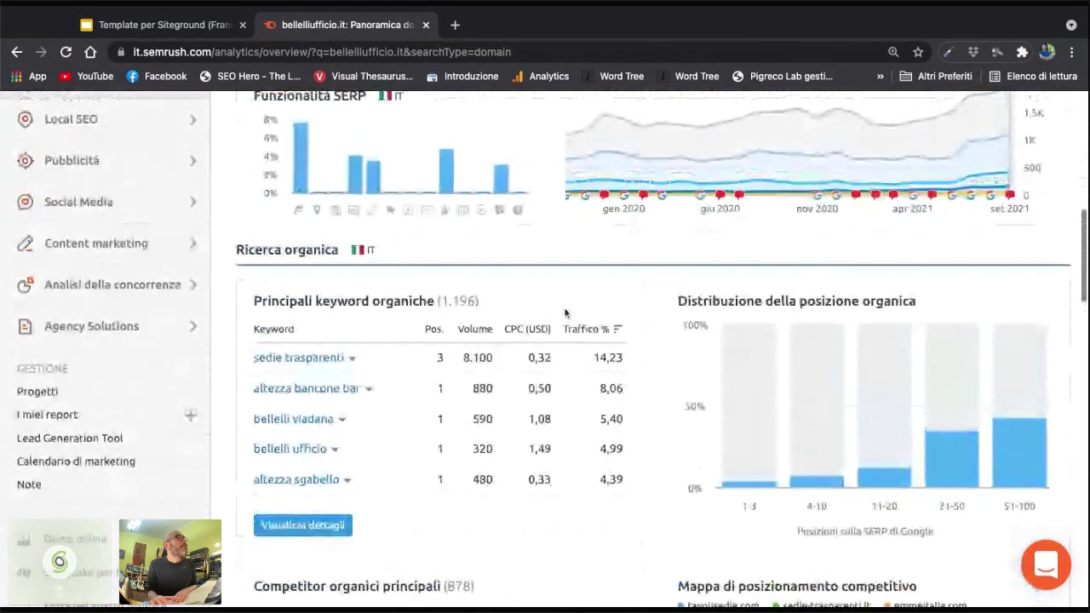
# Examine the organic search, paid search and country distribution sections of the bellelliufficio.it domain overview.
pyautogui.scroll(-2, 652, 282)
pyautogui.scroll(-3, 653, 282)
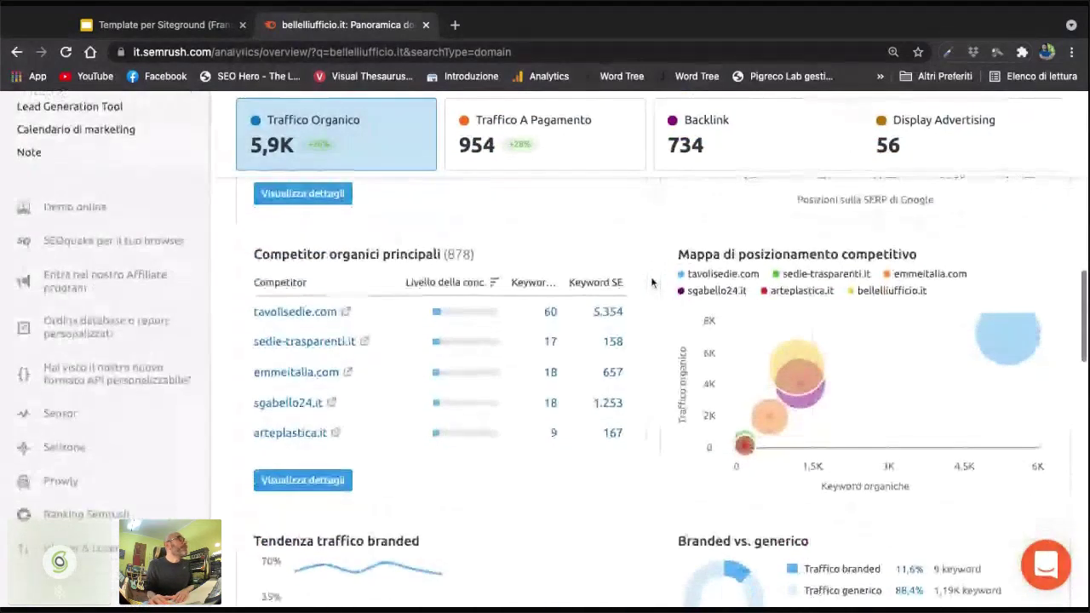
pyautogui.scroll(-8, 653, 341)
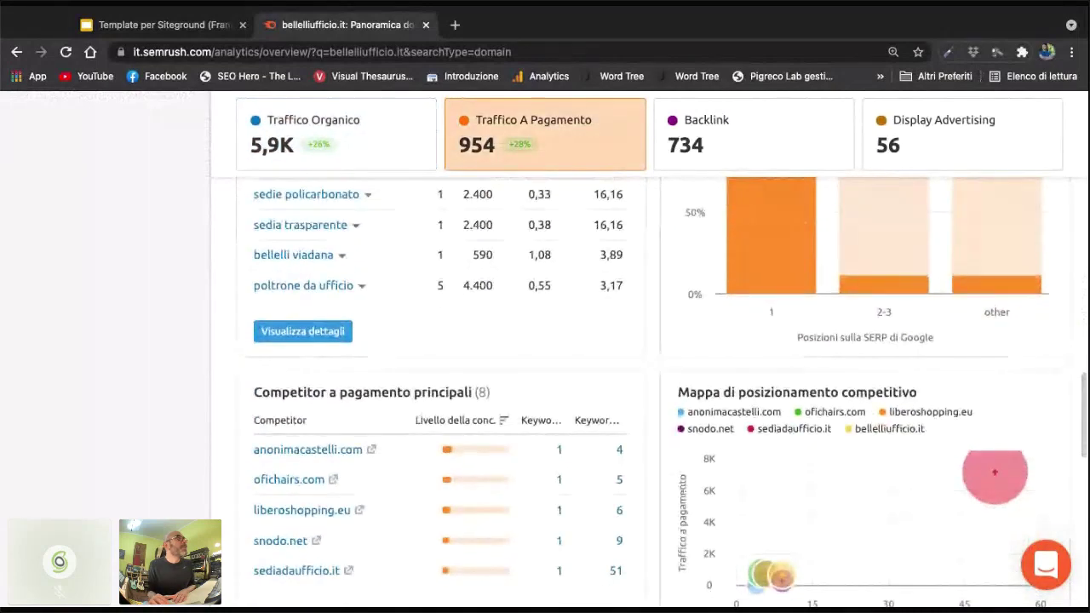
pyautogui.scroll(10, 653, 341)
pyautogui.scroll(4, 652, 340)
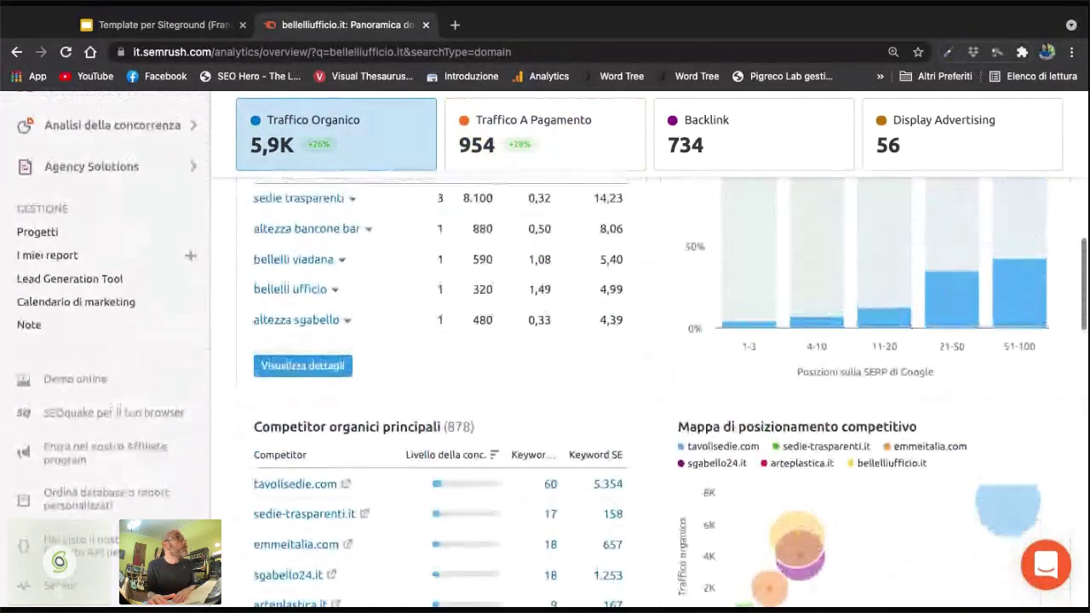
pyautogui.scroll(3, 652, 341)
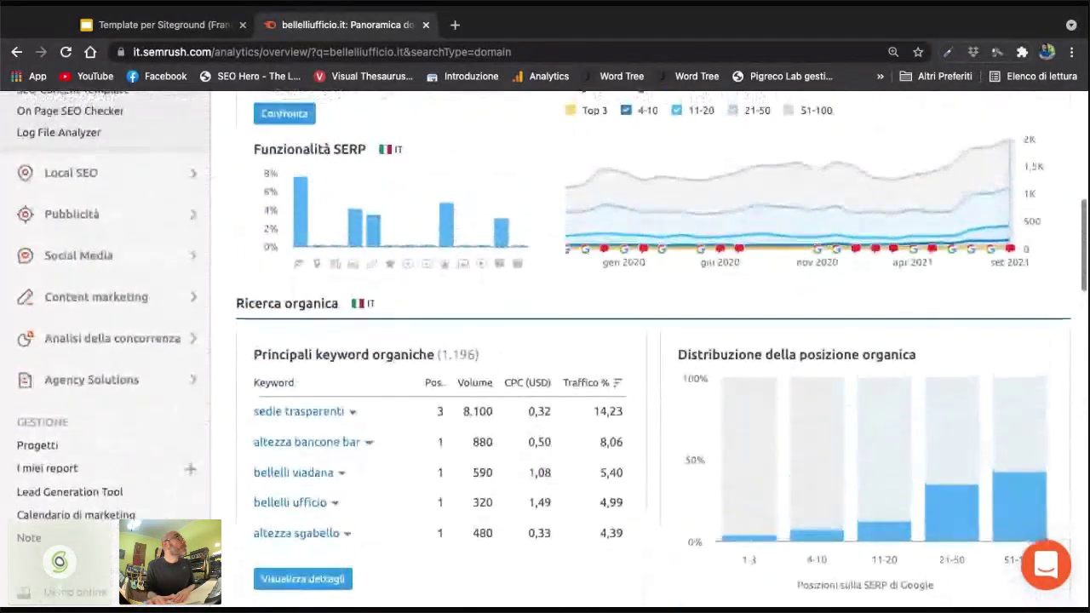
pyautogui.scroll(5, 644, 426)
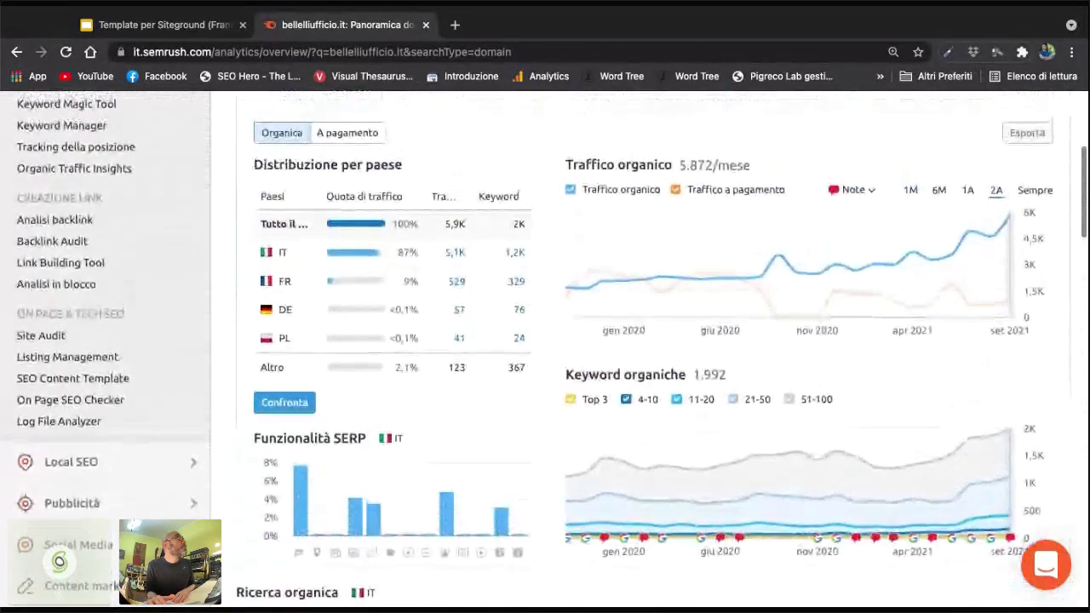
pyautogui.scroll(1, 644, 426)
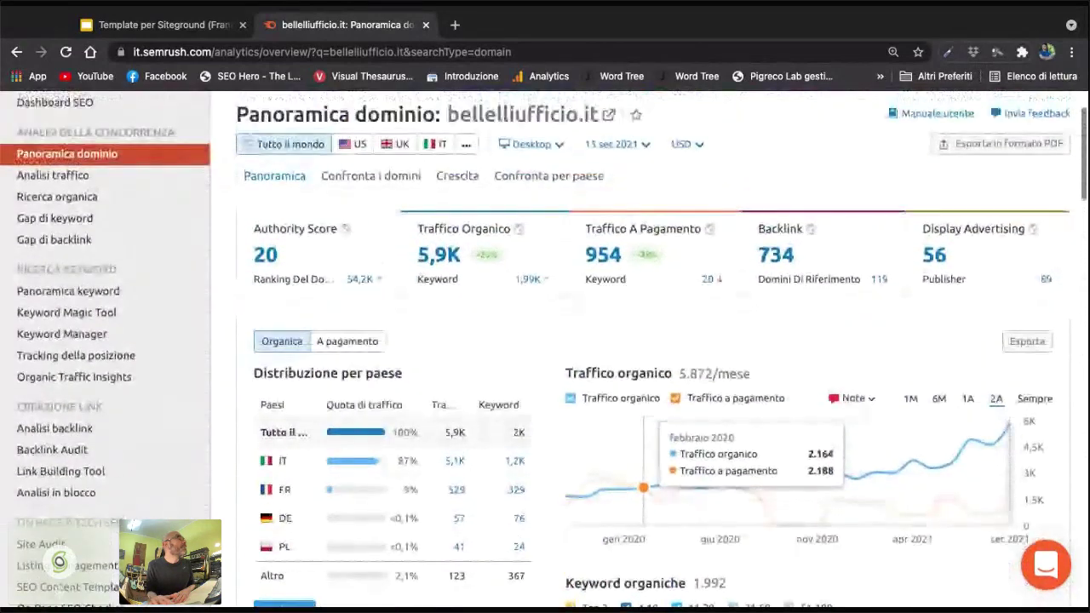
# Run a backlink gap analysis comparing bellelliufficio.it with the competitors tavoli.design, storedesign.it and tavoli.net.
pyautogui.click(52, 242)
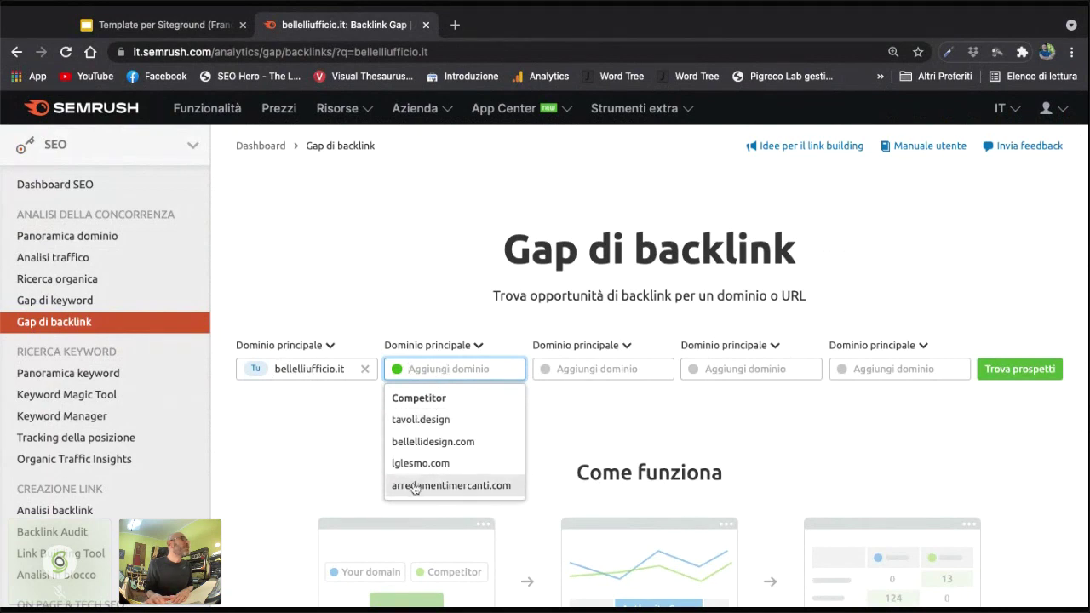
pyautogui.click(413, 421)
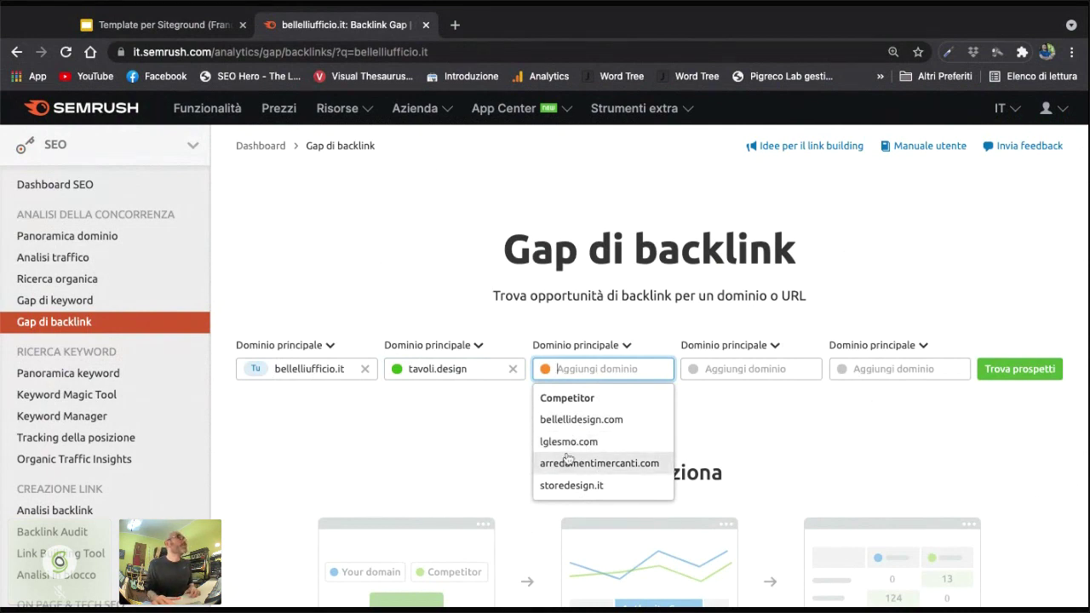
pyautogui.click(558, 485)
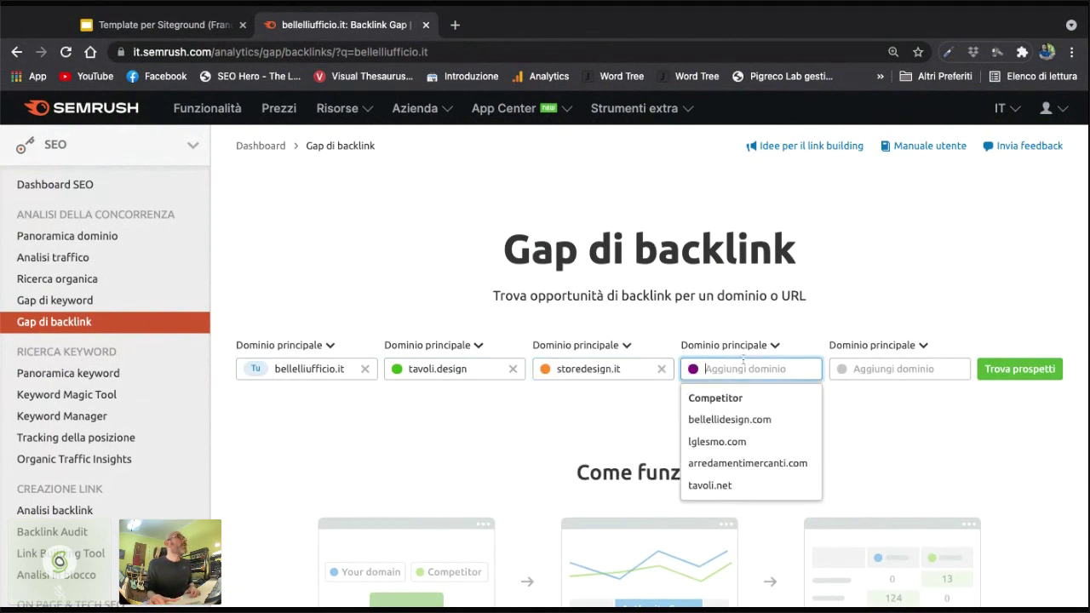
pyautogui.click(709, 485)
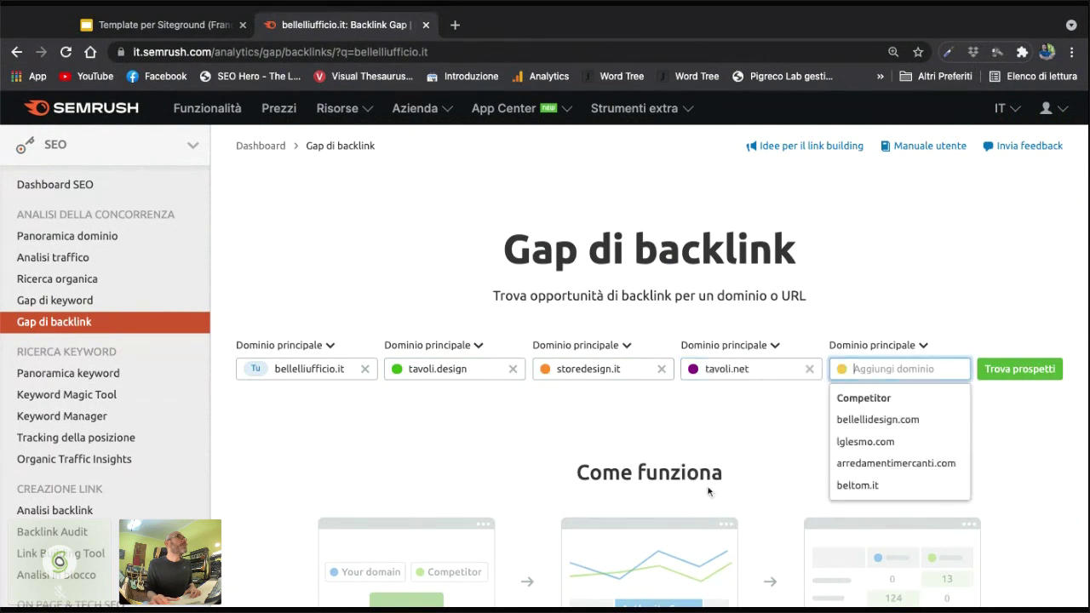
pyautogui.click(1004, 375)
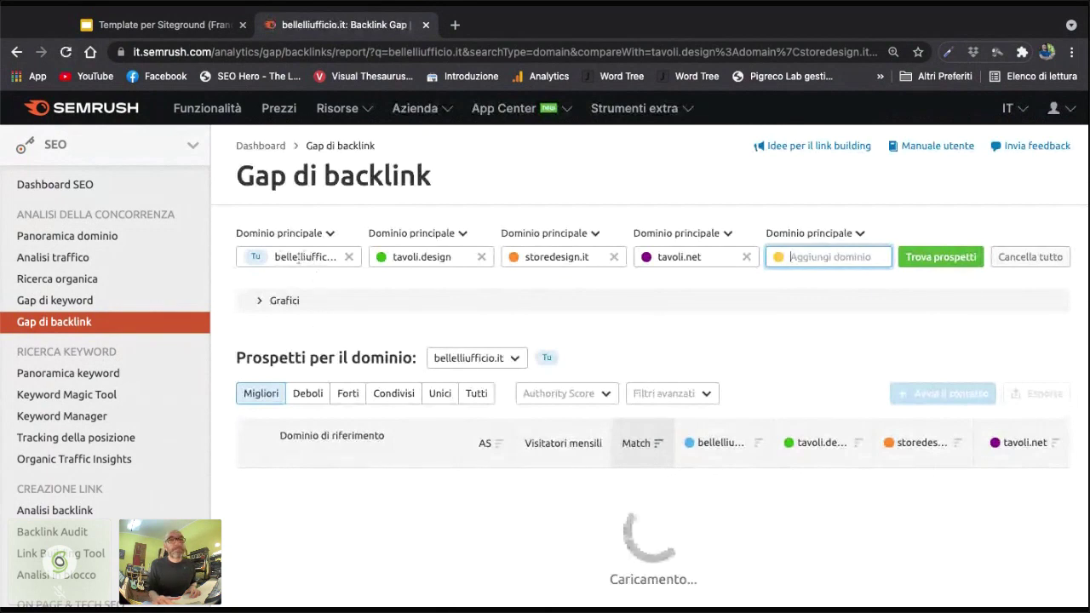
# Open the details of tavoli.net's backlink from bilalarticles.com in the prospects list and check its source page and anchor.
pyautogui.scroll(-1, 627, 321)
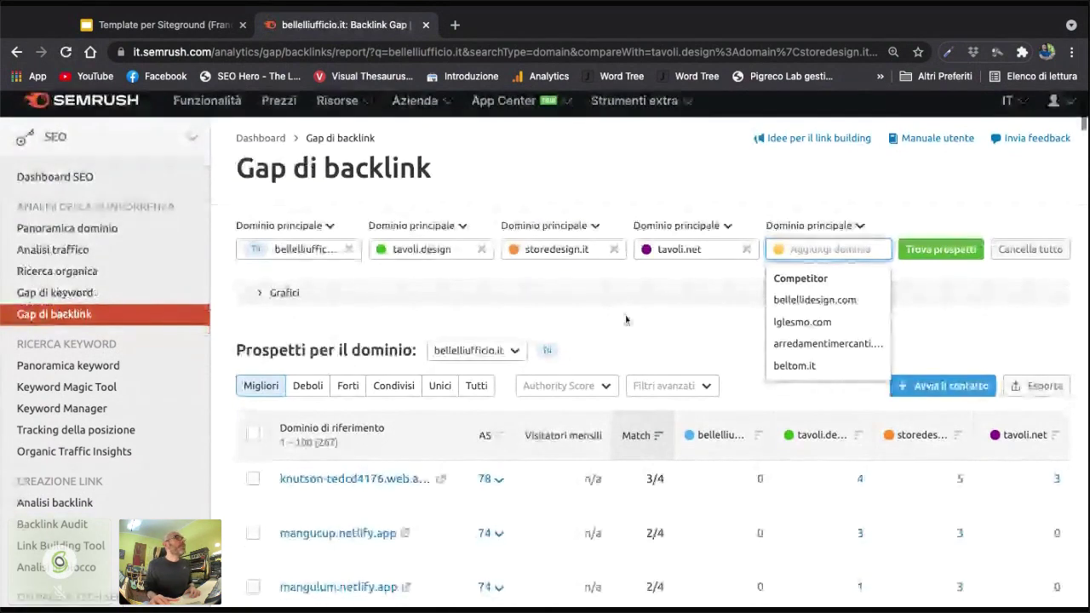
pyautogui.scroll(-2, 626, 321)
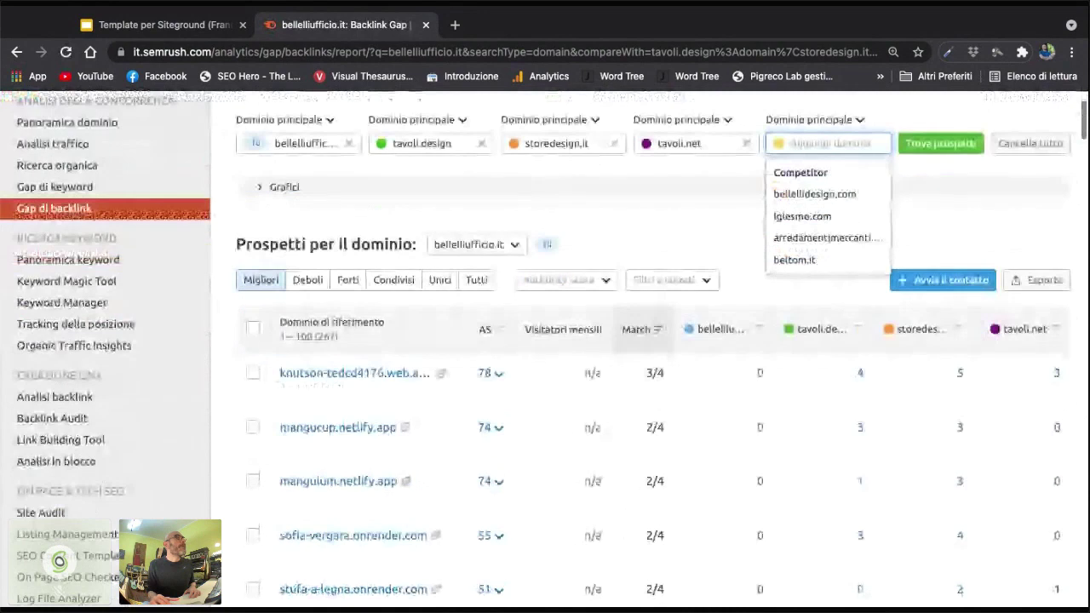
pyautogui.scroll(-2, 545, 350)
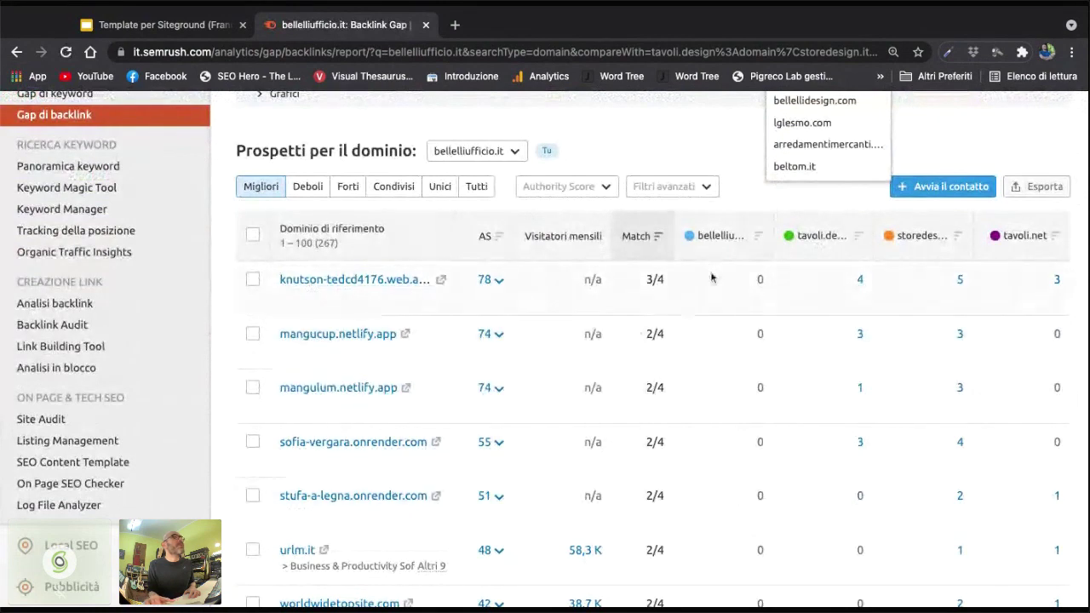
pyautogui.scroll(-2, 732, 430)
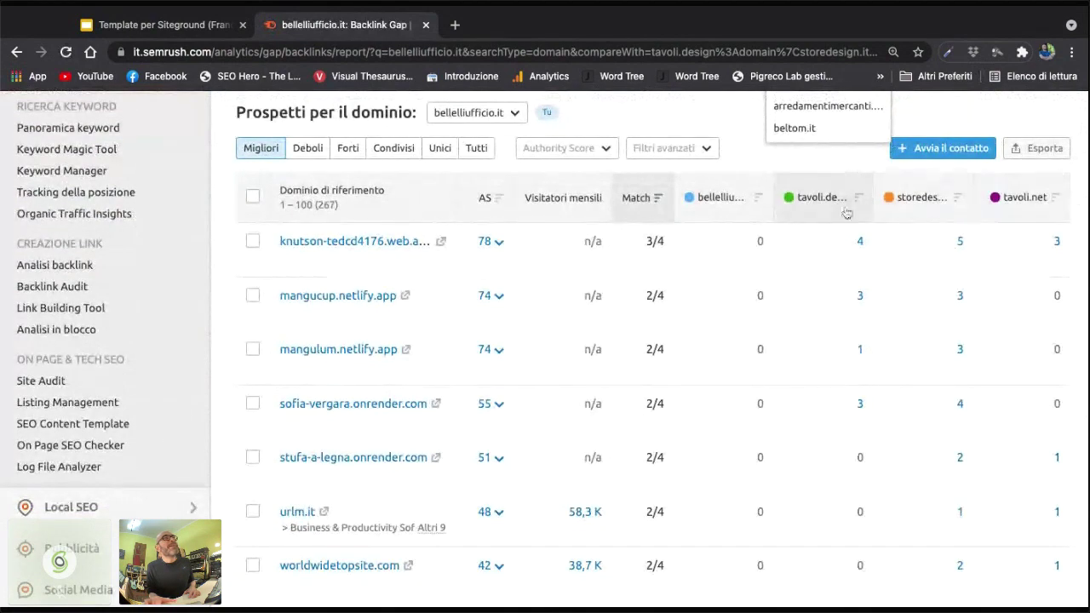
pyautogui.scroll(-5, 937, 281)
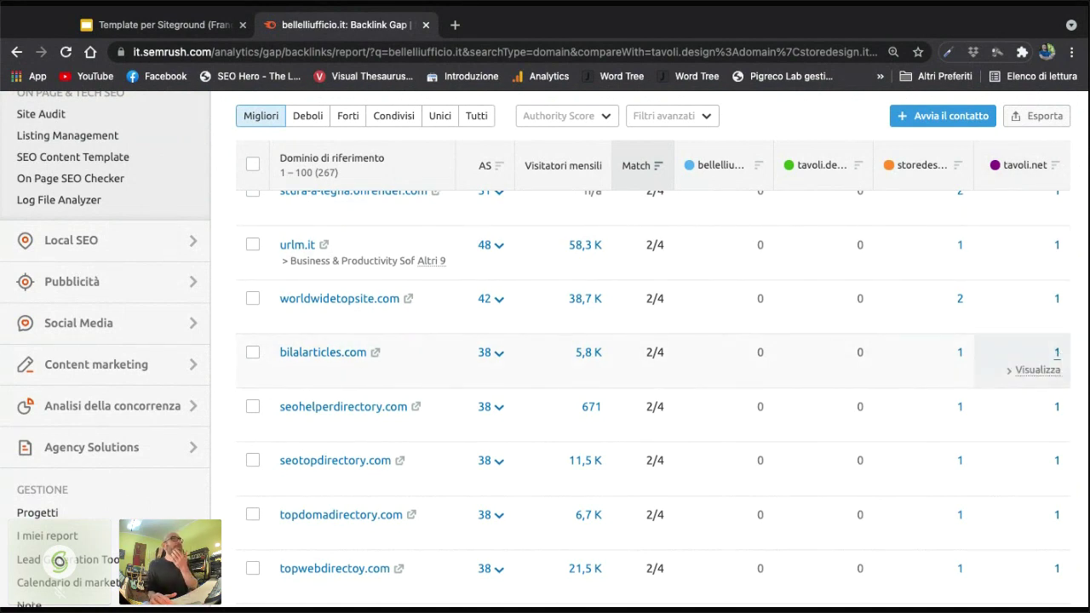
pyautogui.click(1057, 352)
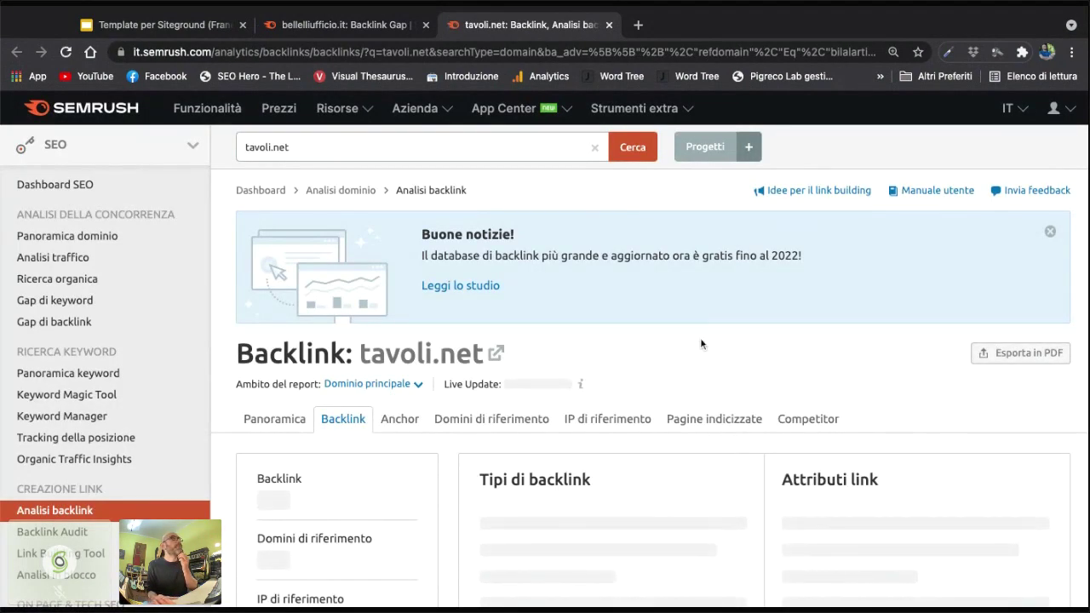
pyautogui.scroll(-5, 774, 339)
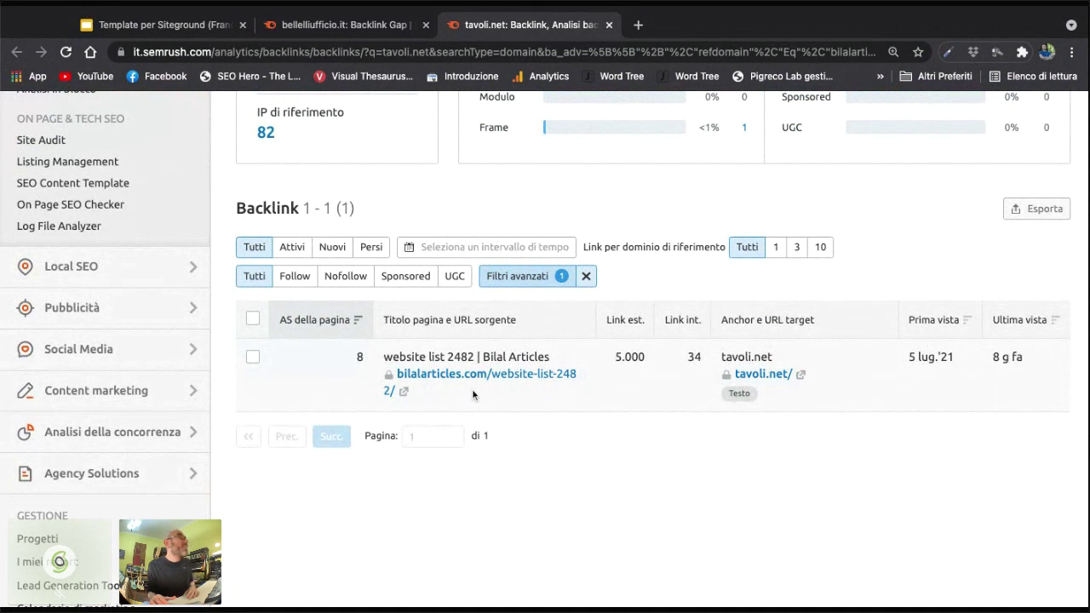
# Return to the backlink gap report and review the referring domains, comparing their authority scores, monthly visitors and links to each competitor.
pyautogui.click(308, 19)
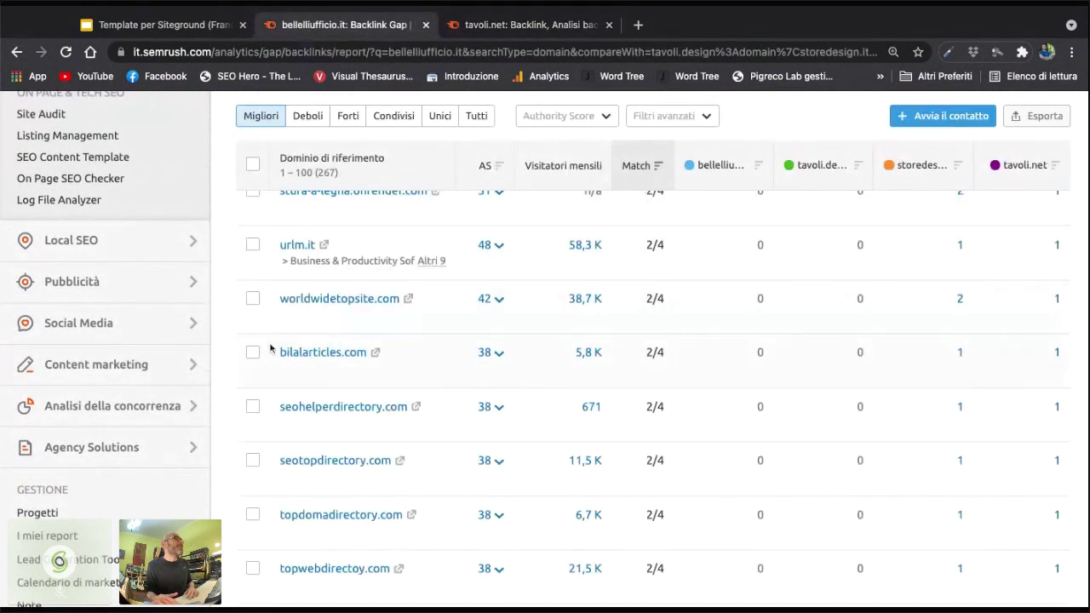
pyautogui.scroll(5, 222, 367)
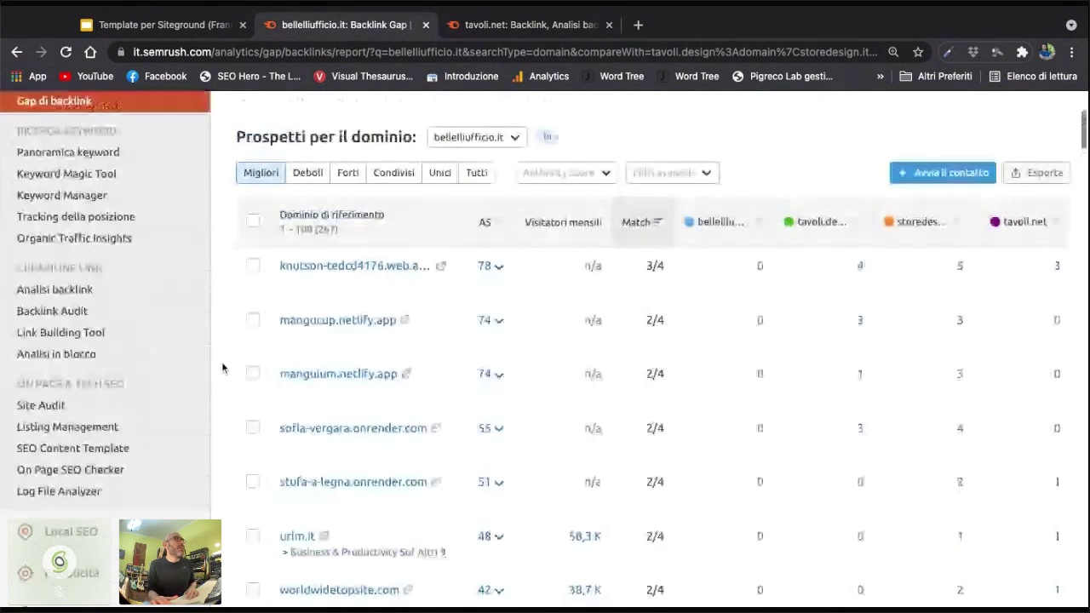
pyautogui.scroll(-1, 221, 367)
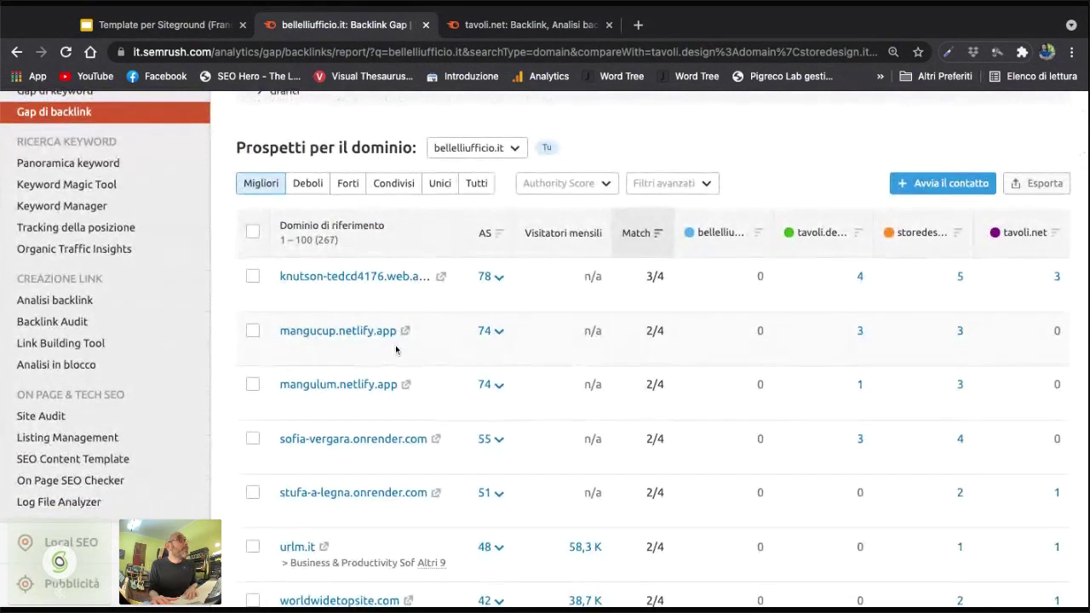
pyautogui.scroll(-5, 395, 350)
pyautogui.scroll(-4, 396, 349)
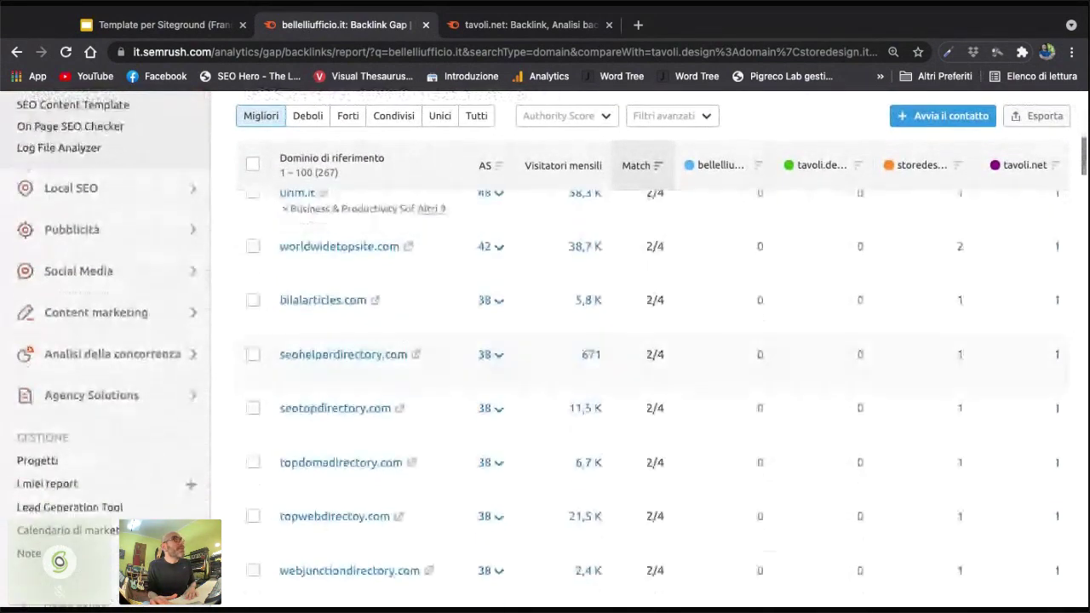
pyautogui.scroll(-5, 316, 505)
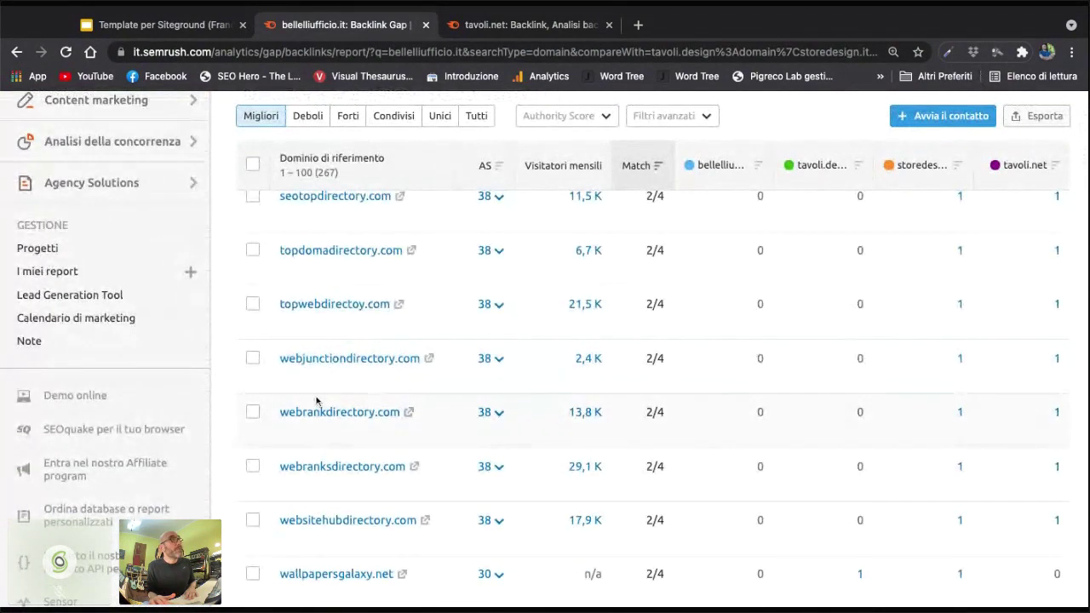
pyautogui.scroll(-5, 317, 400)
pyautogui.scroll(-2, 317, 400)
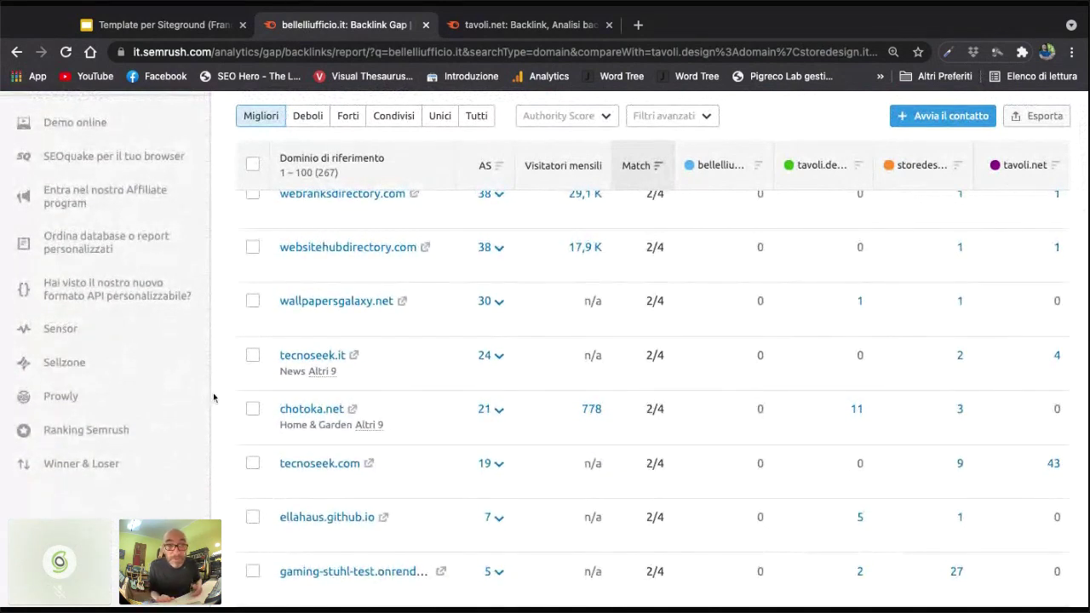
pyautogui.scroll(-9, 552, 350)
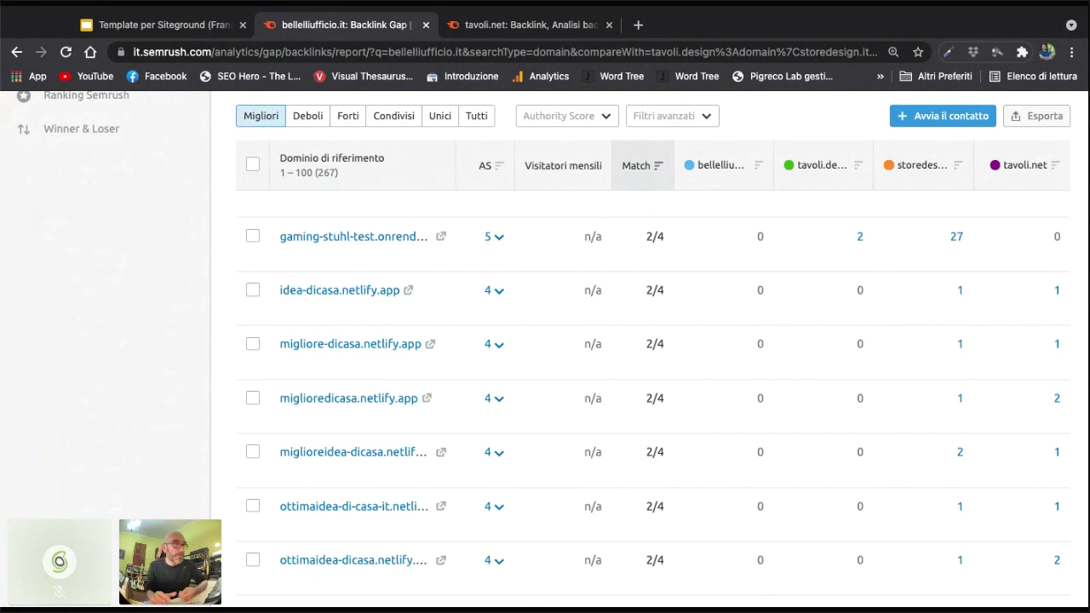
pyautogui.scroll(-1, 647, 358)
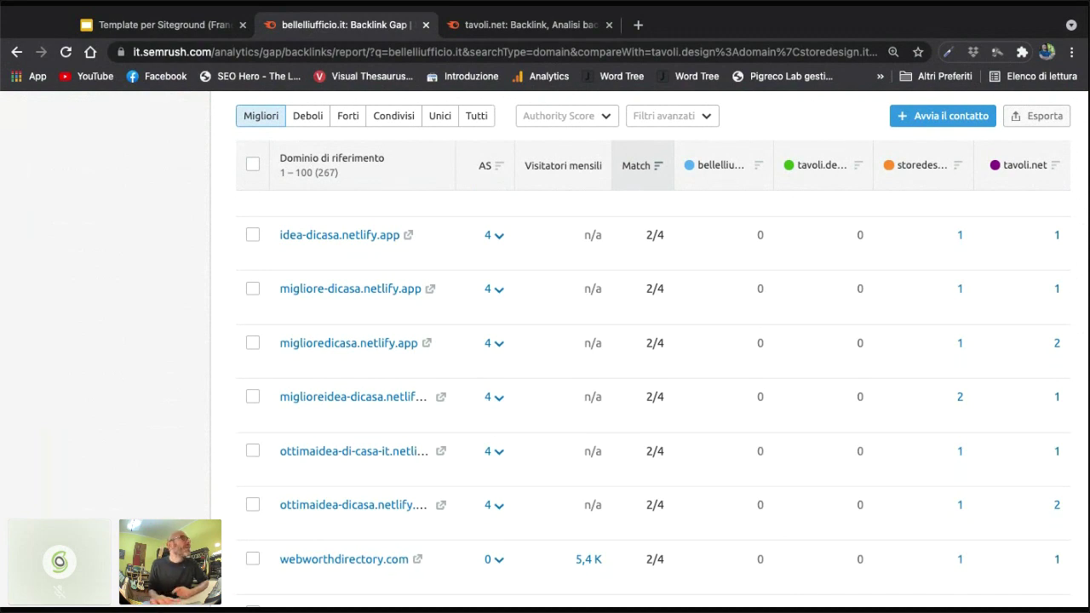
pyautogui.scroll(-5, 648, 401)
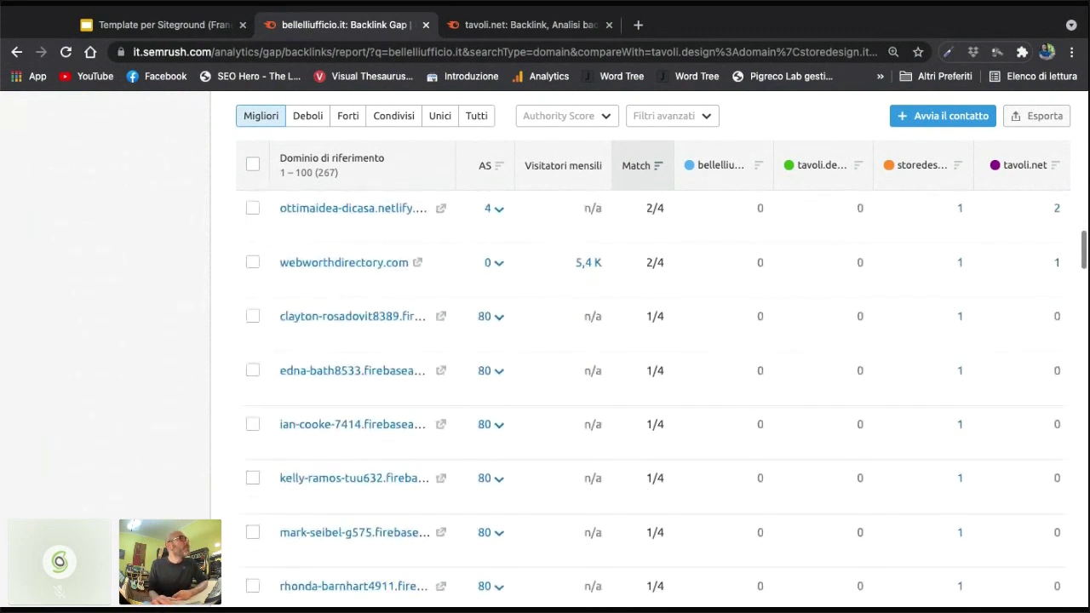
pyautogui.scroll(-10, 647, 400)
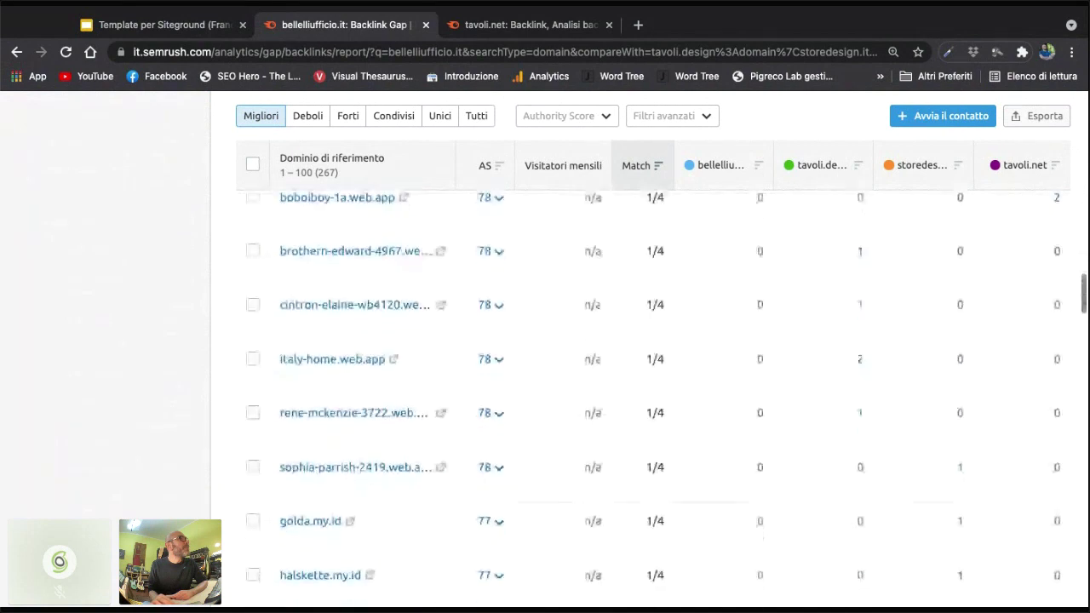
pyautogui.scroll(-15, 648, 400)
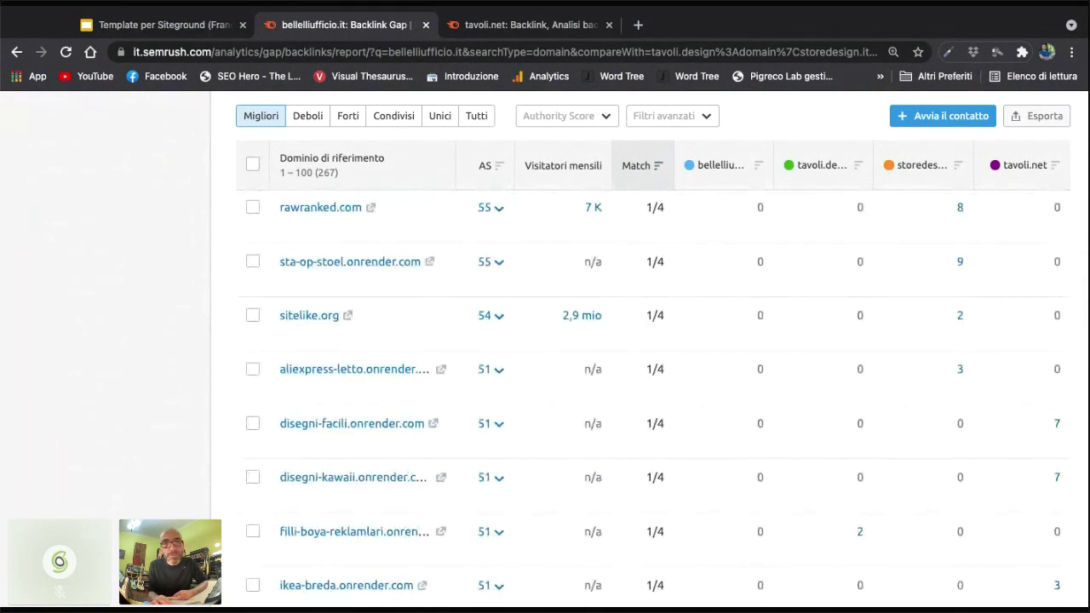
pyautogui.scroll(-1, 654, 391)
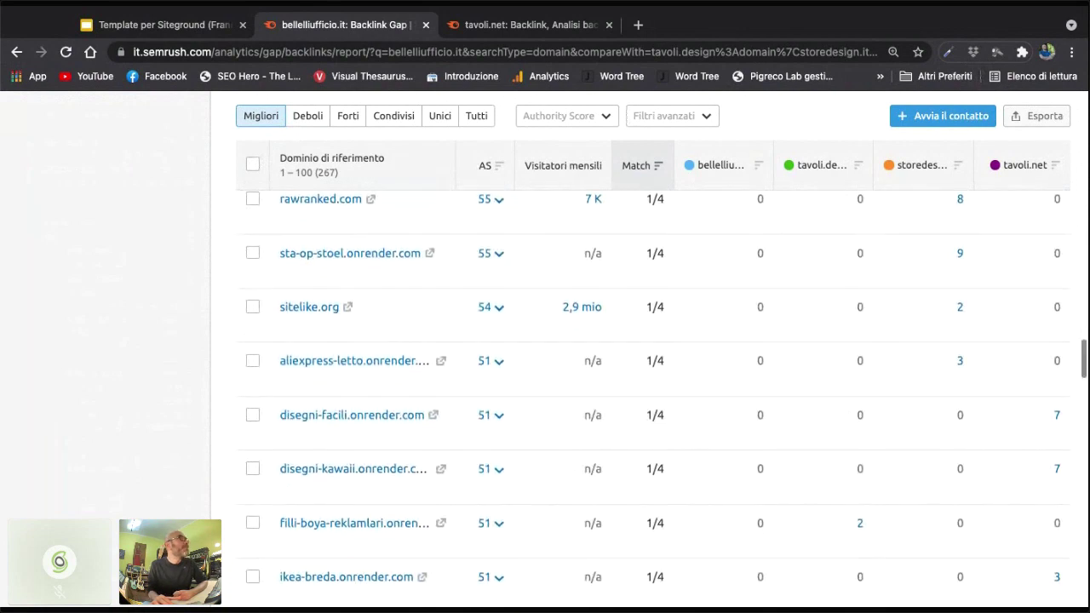
pyautogui.scroll(-7, 655, 391)
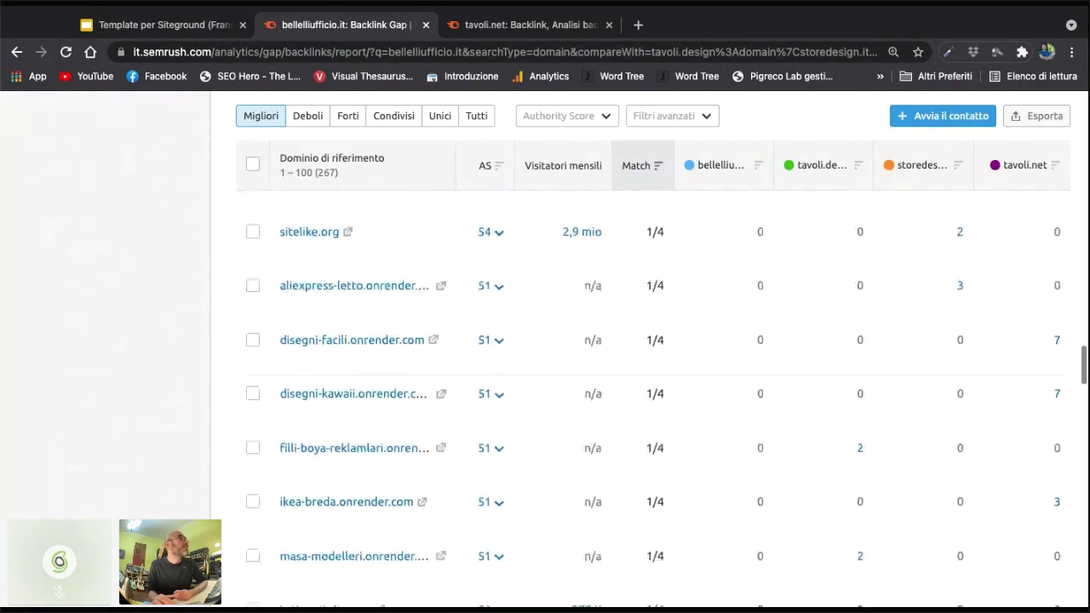
pyautogui.scroll(-2, 322, 426)
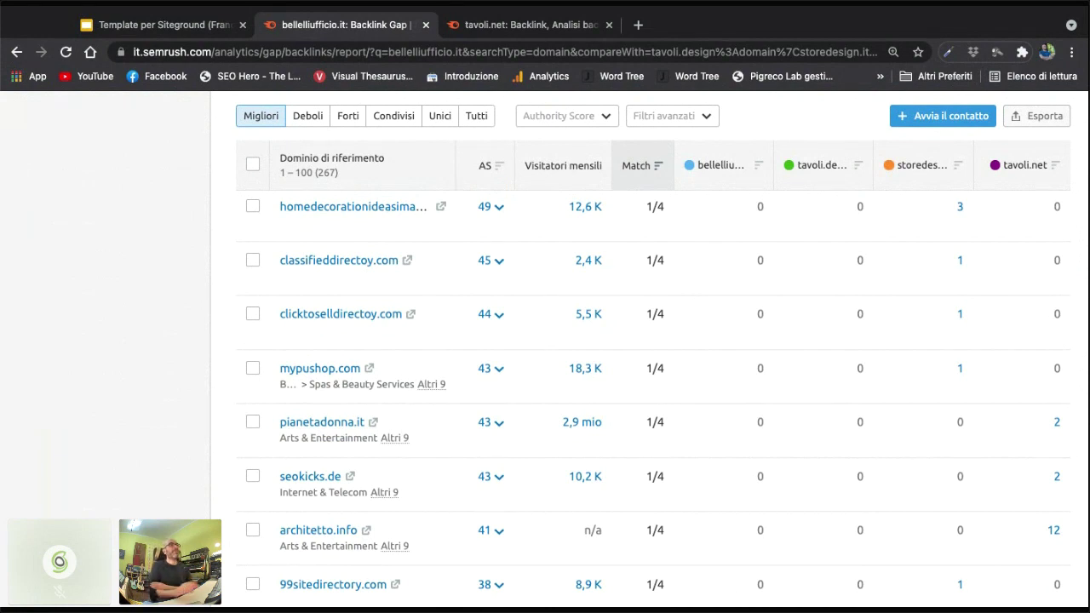
pyautogui.moveTo(1059, 426)
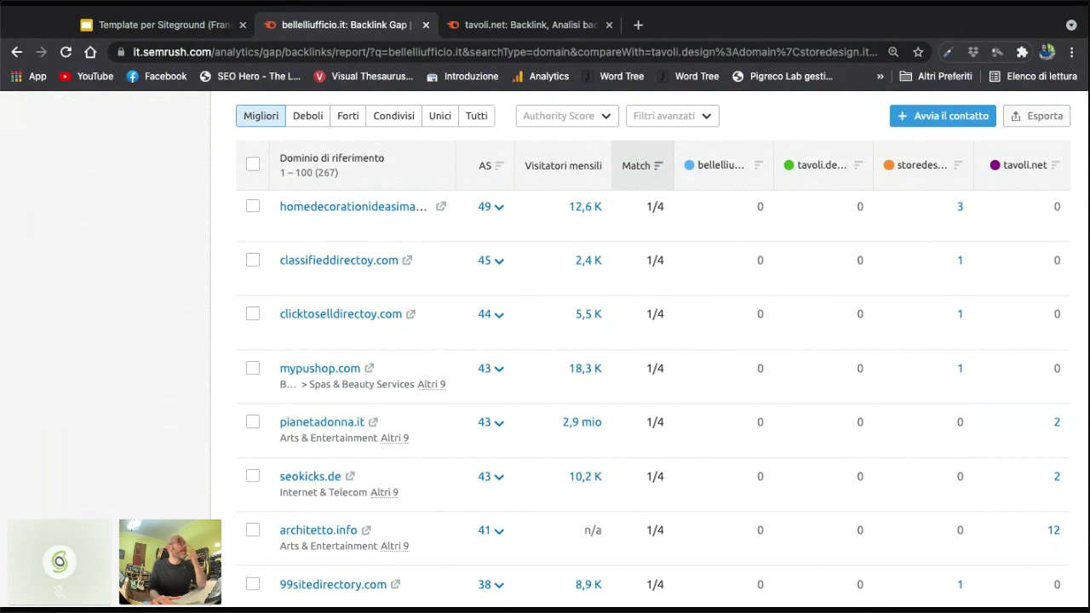
pyautogui.scroll(-2, 654, 392)
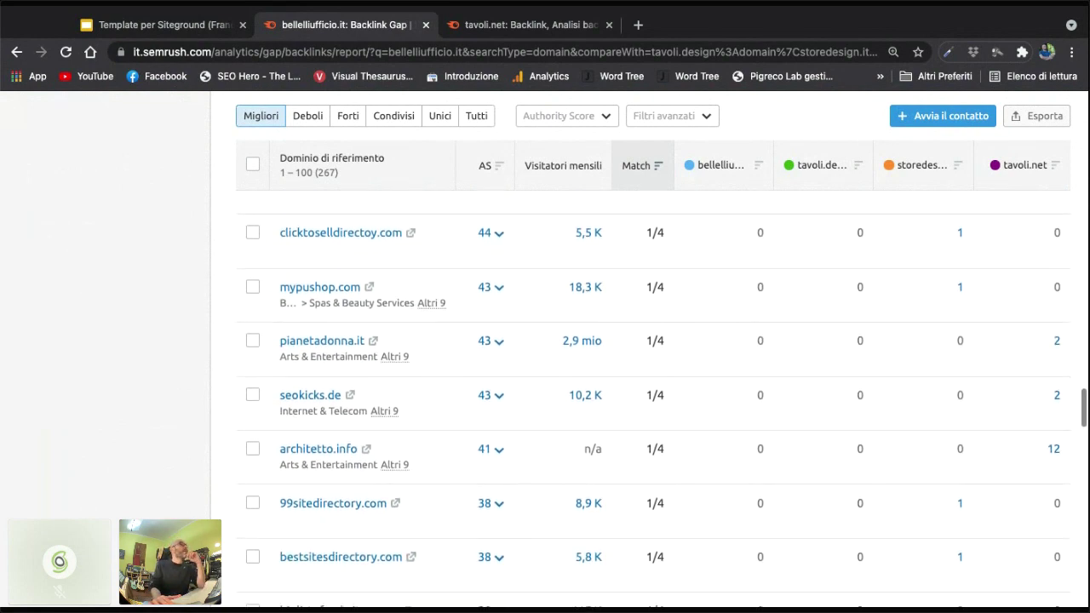
pyautogui.scroll(-3, 654, 392)
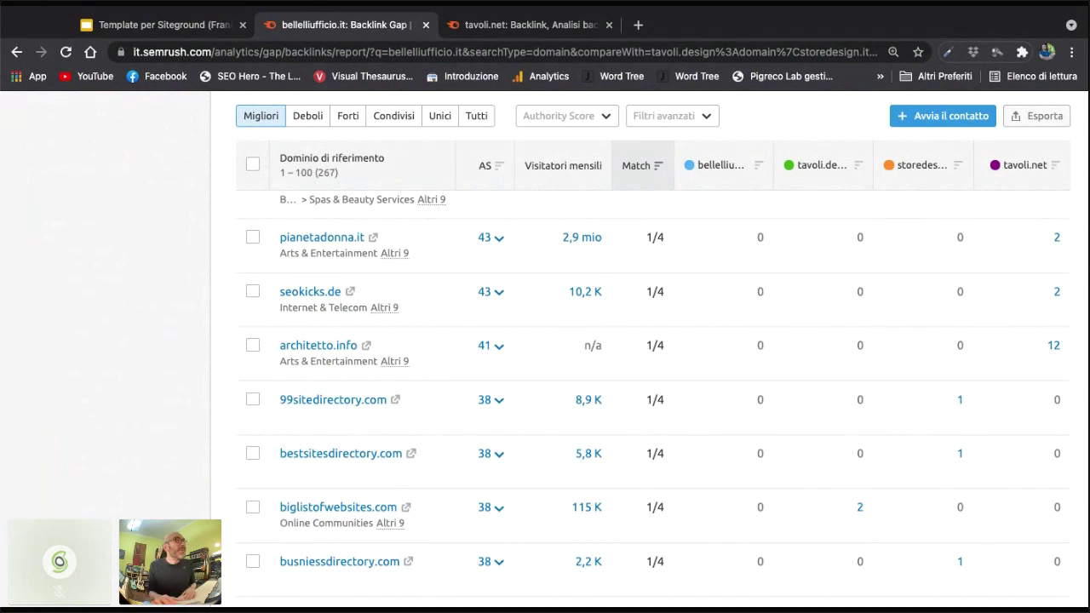
# Review the lower-authority referring domains further down the backlink gap report and which competitors they link to.
pyautogui.scroll(-1, 663, 399)
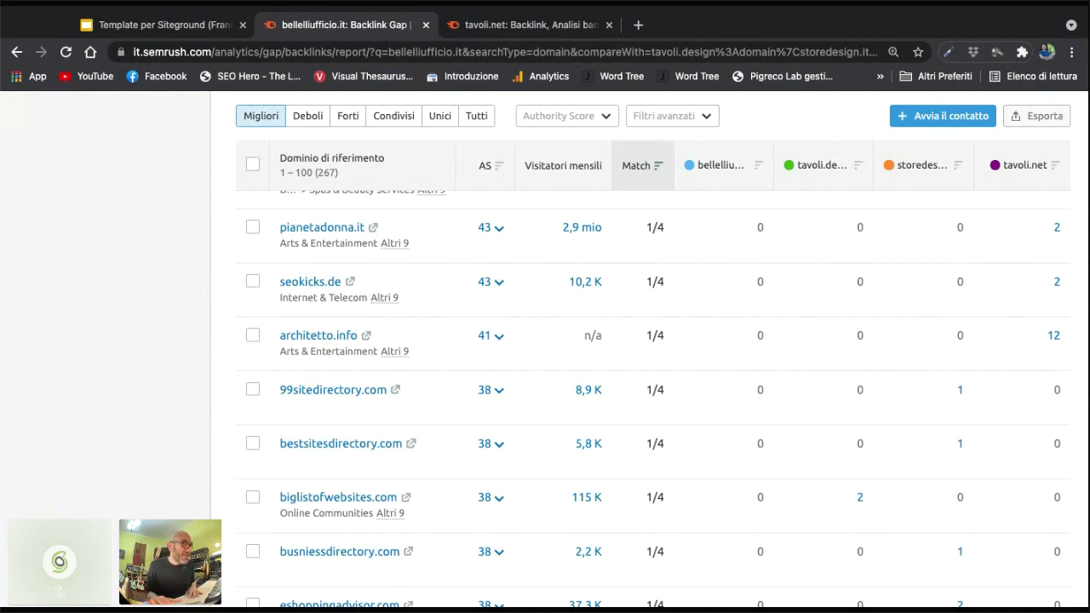
pyautogui.scroll(-3, 653, 400)
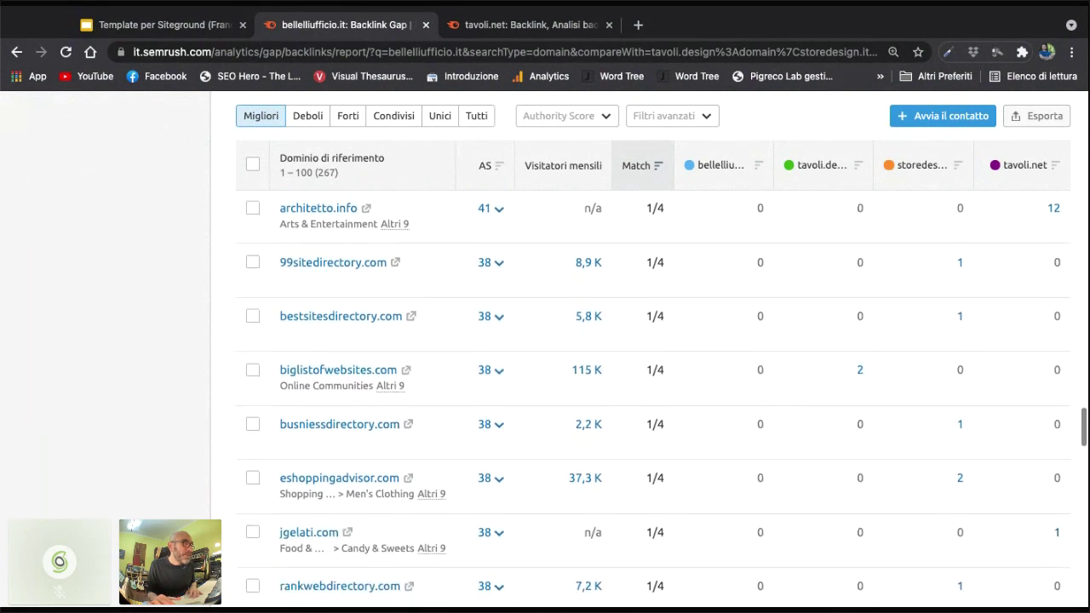
pyautogui.scroll(-5, 654, 400)
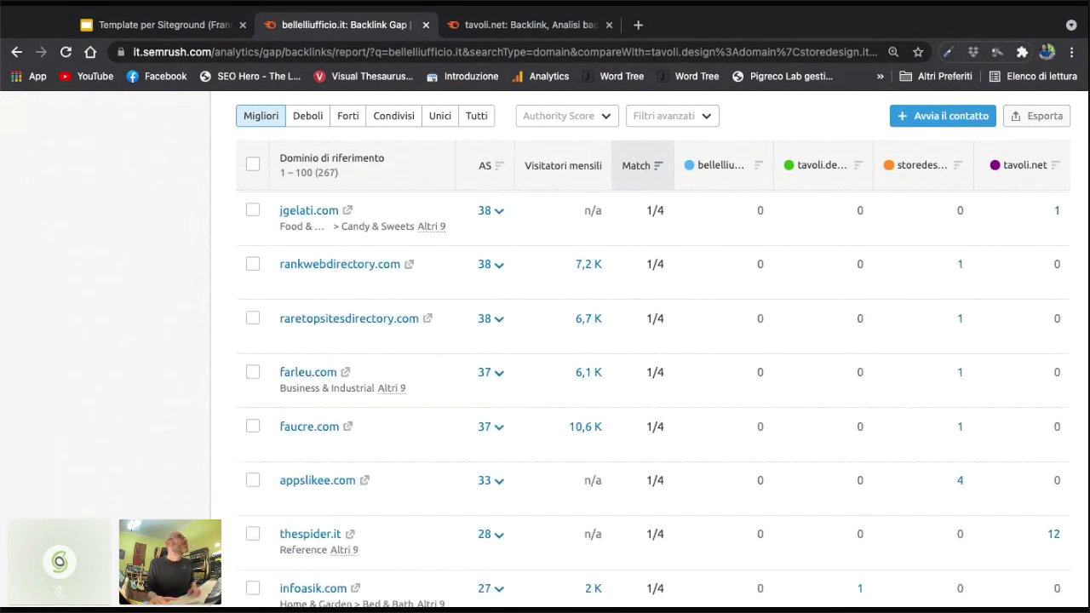
# Return to the domain overview of bellelliufficio.it and examine its main organic competitors and competitive positioning map.
pyautogui.click(16, 52)
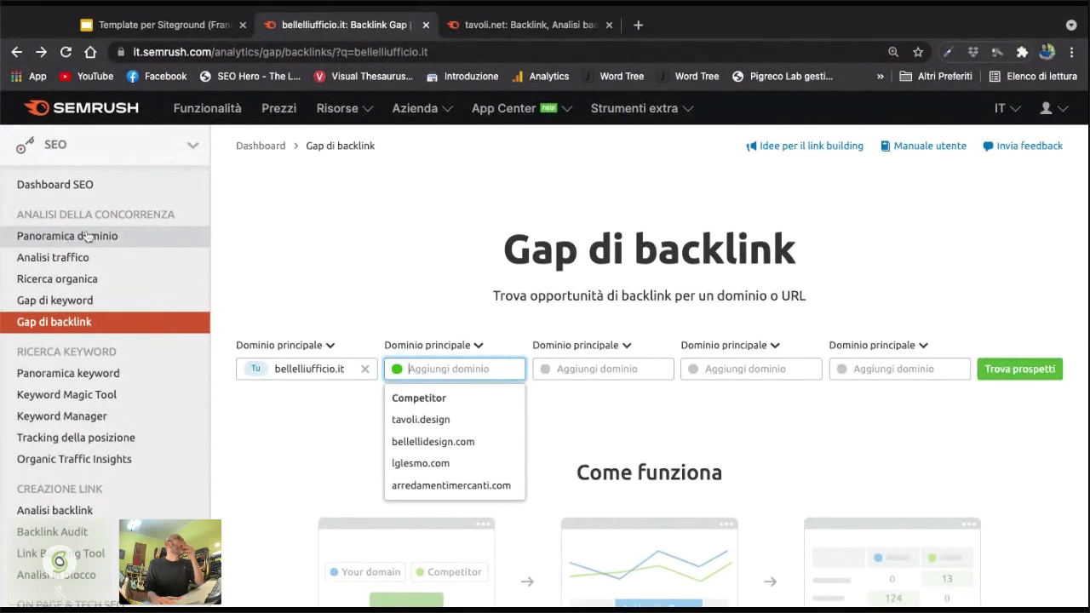
pyautogui.click(88, 236)
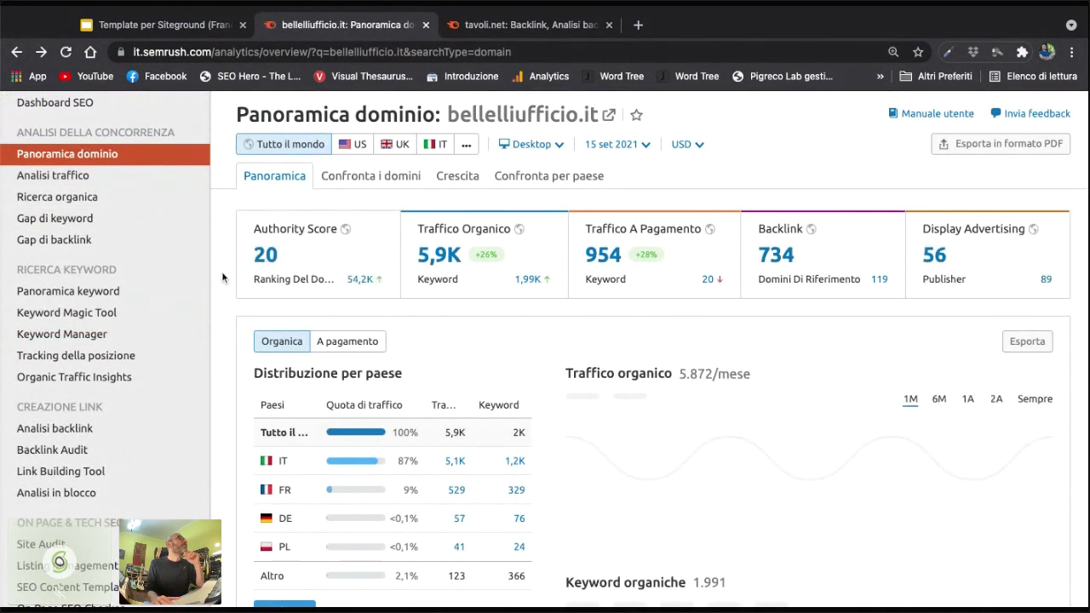
pyautogui.scroll(-5, 221, 271)
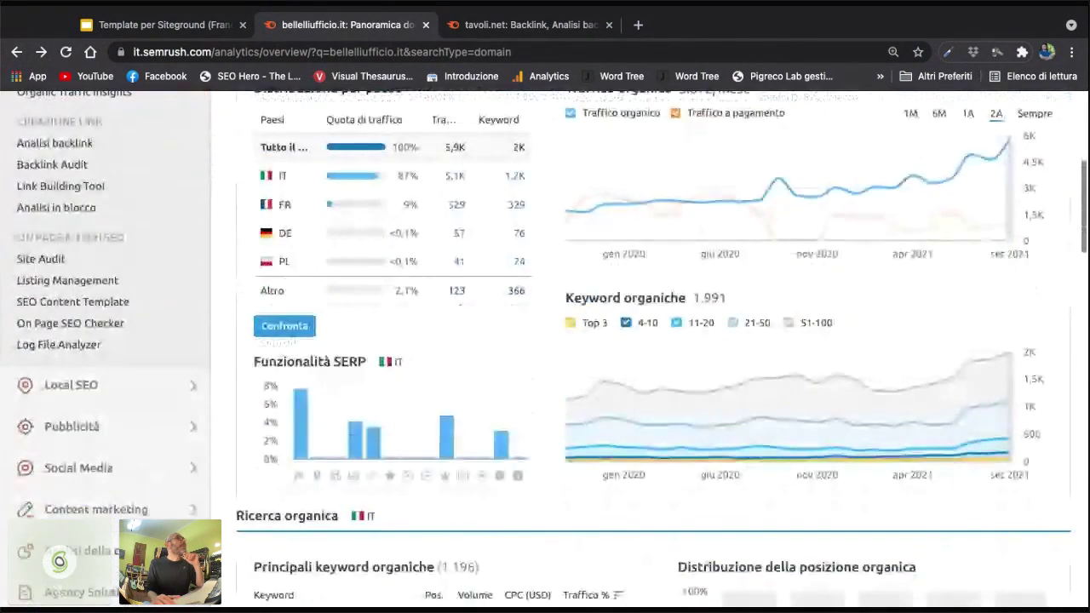
pyautogui.scroll(-10, 551, 349)
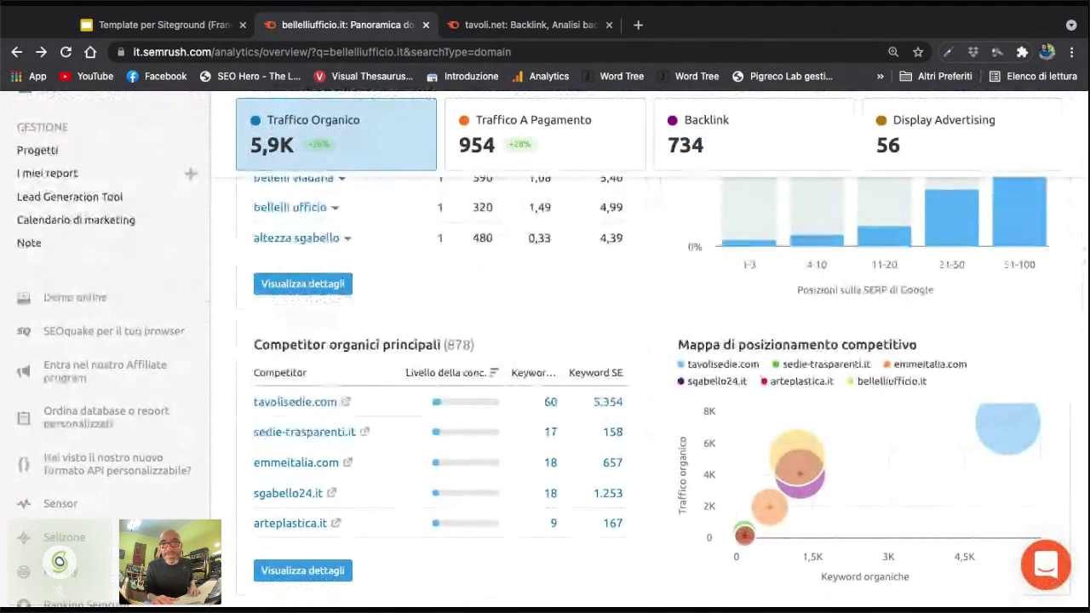
pyautogui.scroll(2, 551, 347)
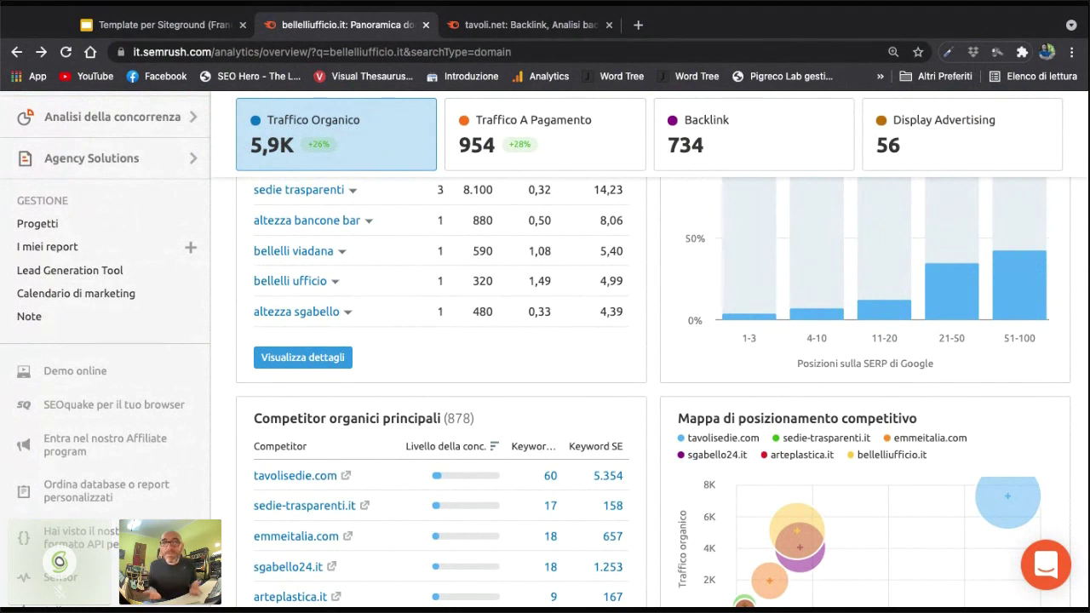
pyautogui.scroll(-2, 545, 355)
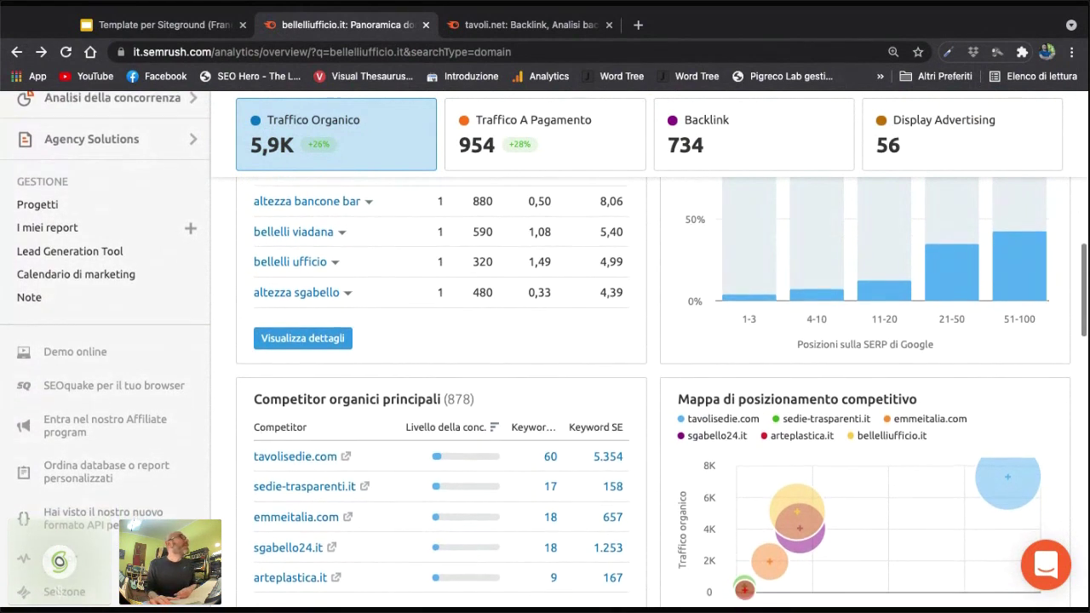
pyautogui.scroll(-2, 373, 281)
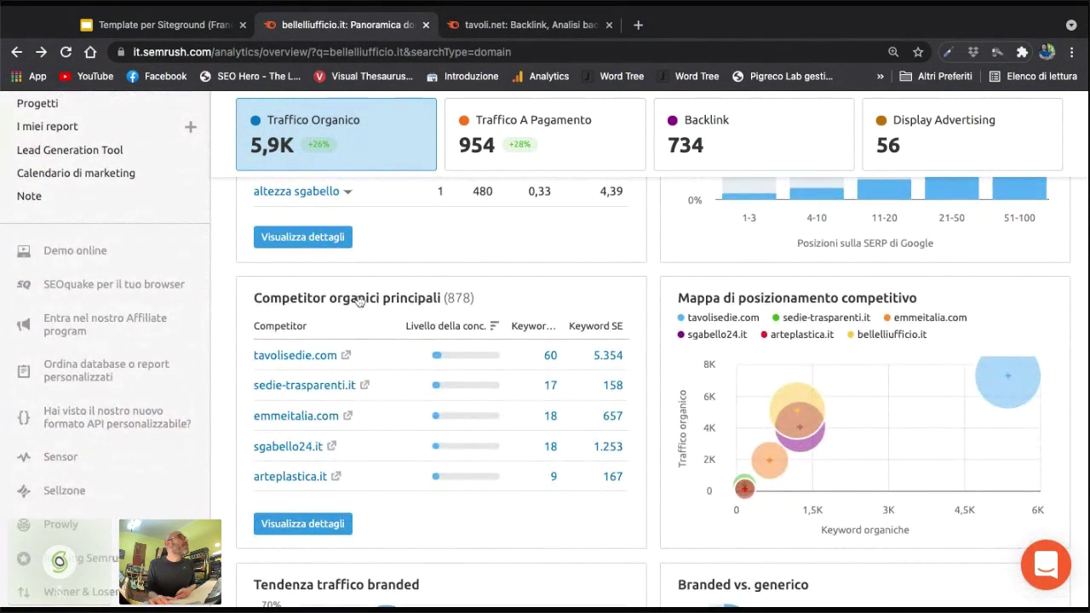
pyautogui.moveTo(288, 302)
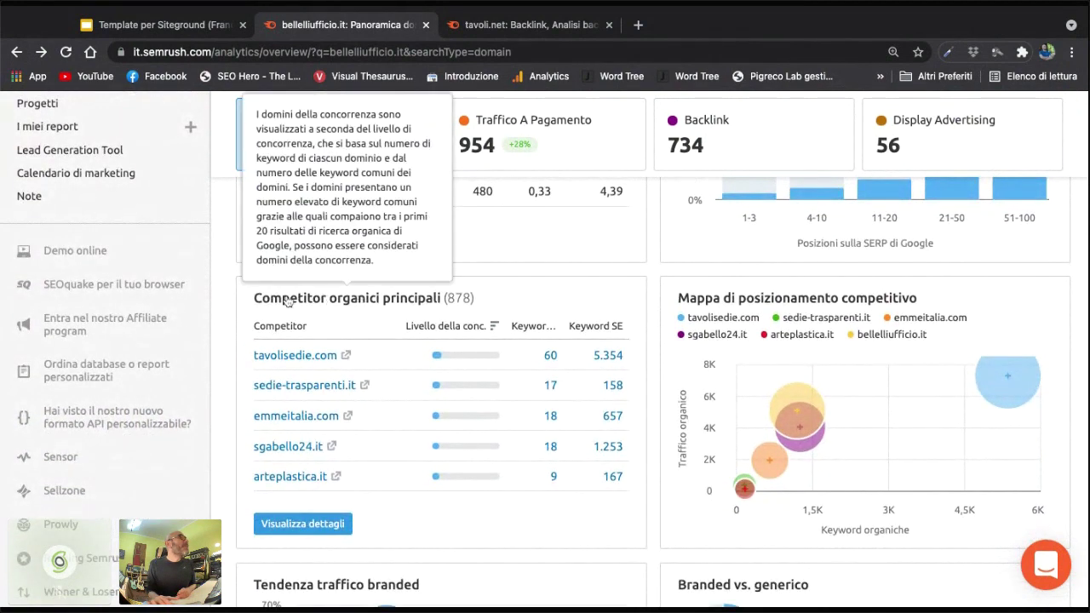
# Open the full organic competitors report for bellelliufficio.it and compare the listed domains by competition level, common keywords and traffic.
pyautogui.click(281, 525)
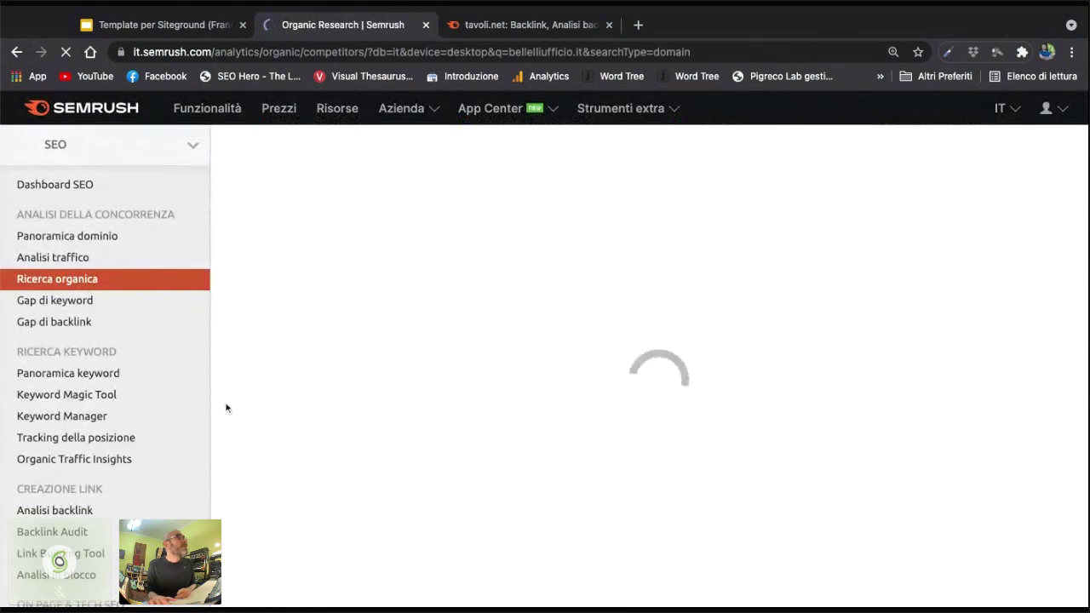
pyautogui.scroll(-4, 222, 387)
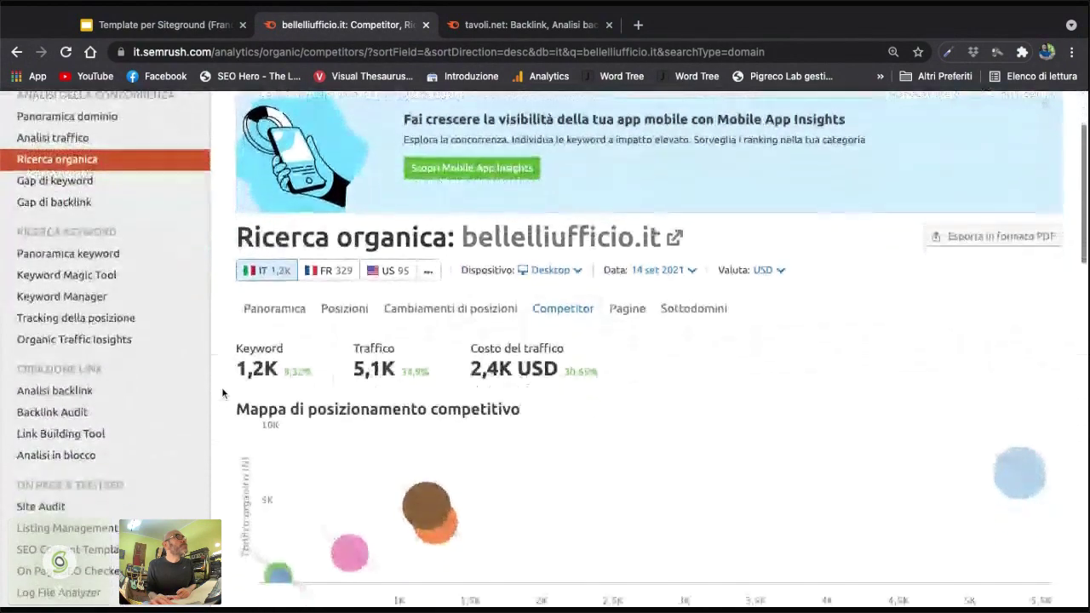
pyautogui.scroll(-5, 251, 311)
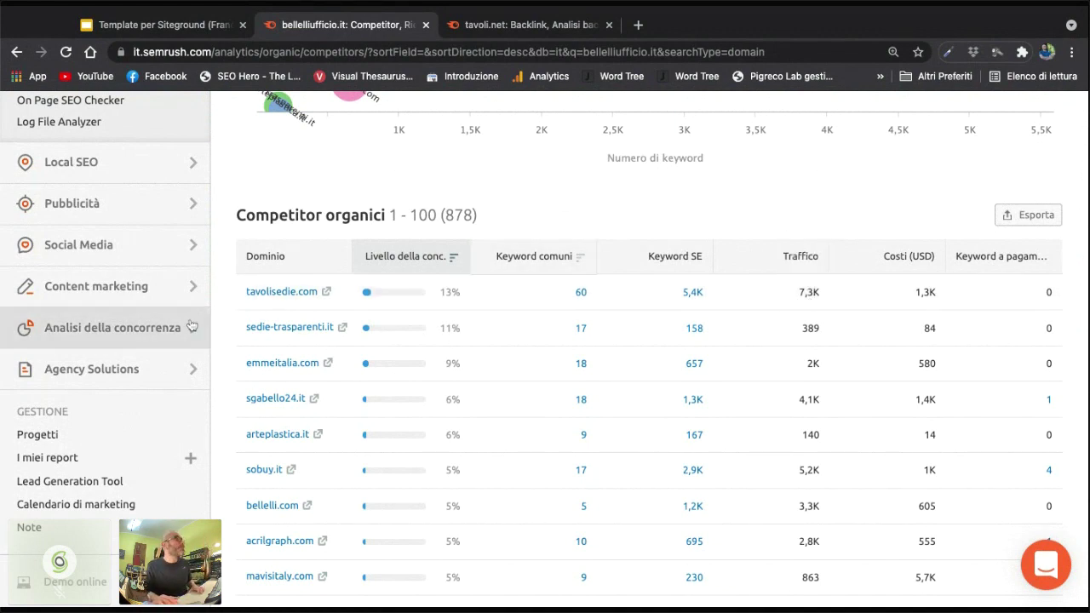
pyautogui.scroll(-1, 308, 292)
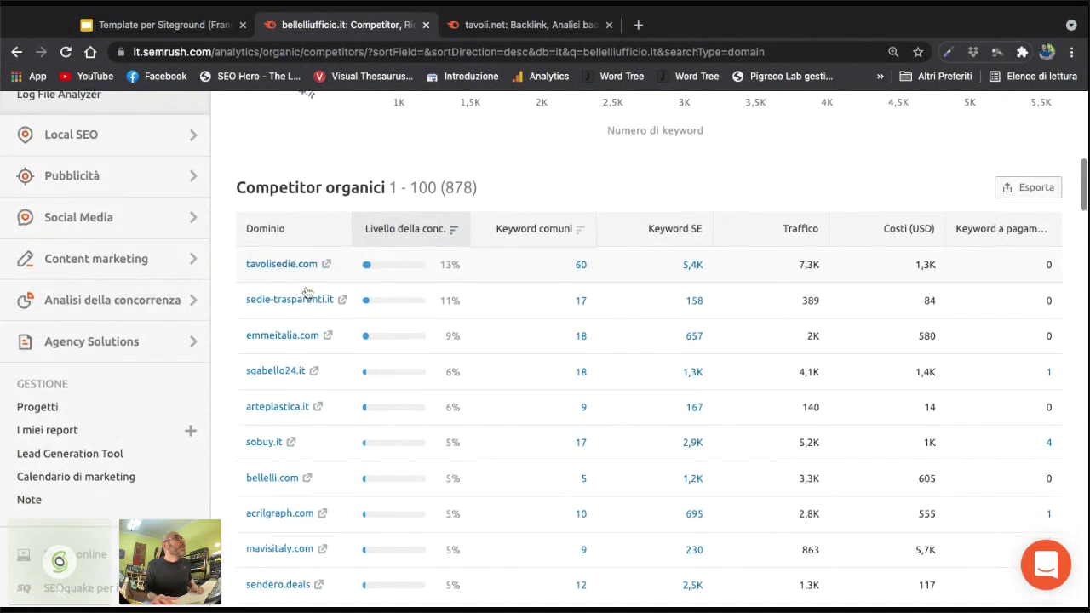
pyautogui.scroll(-6, 309, 292)
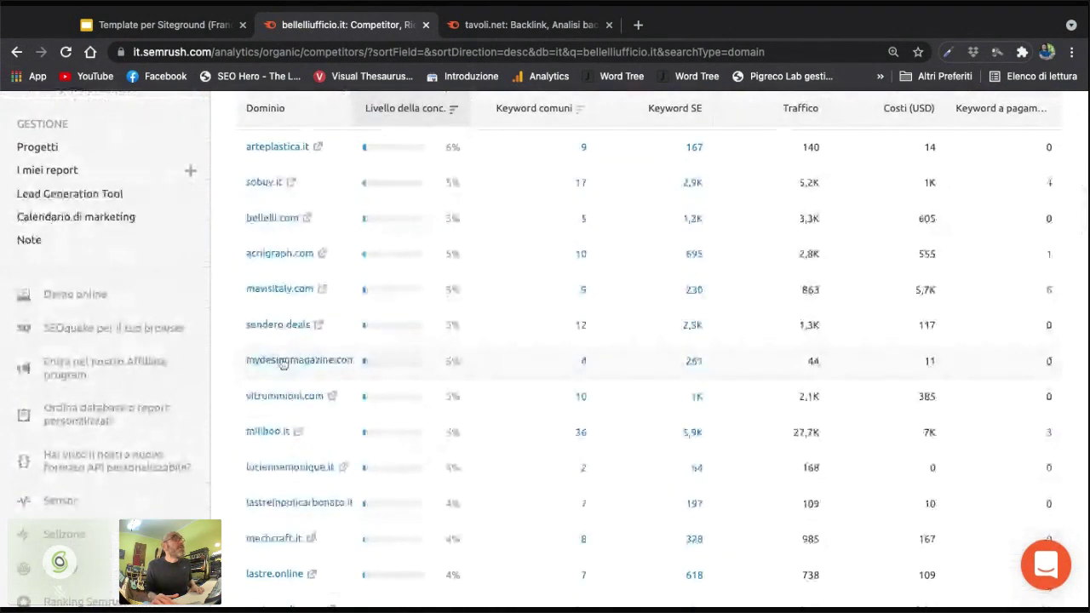
pyautogui.scroll(-2, 436, 380)
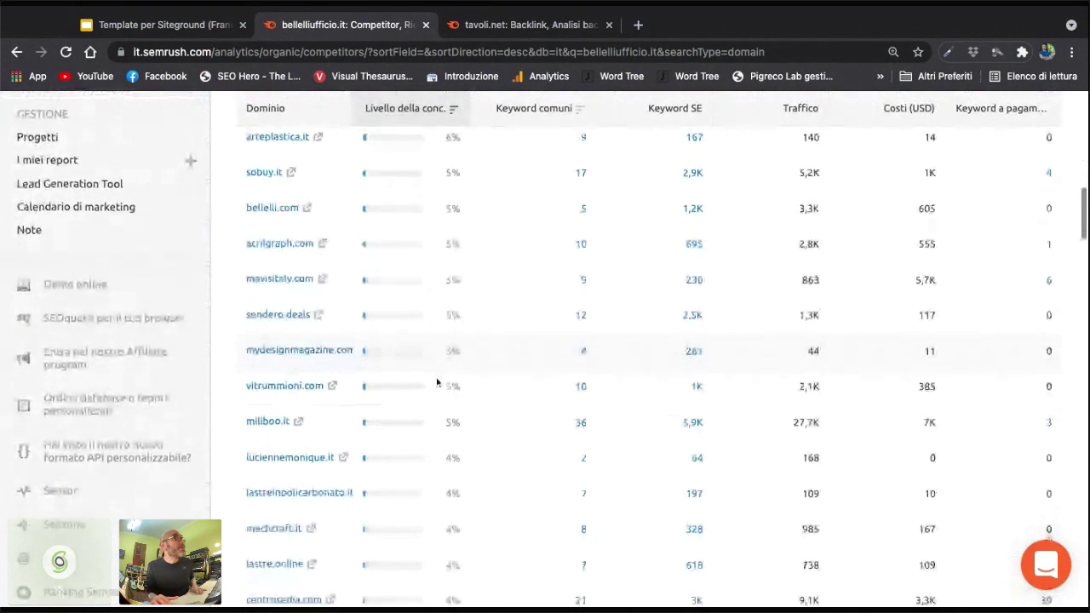